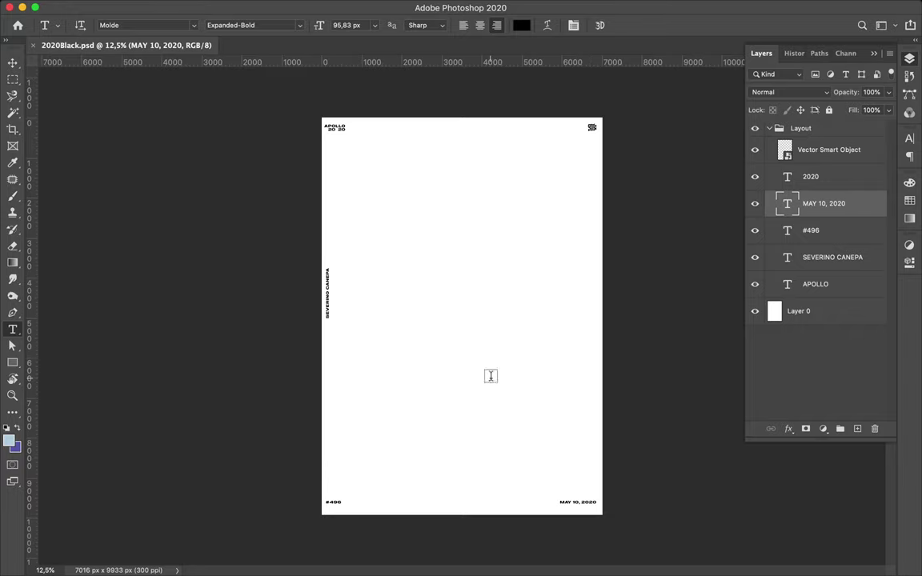
Type an APOLLO text layer on the poster above Layer 0.
left_click(797, 310)
scroll(399, 303, "up", 1)
key("m")
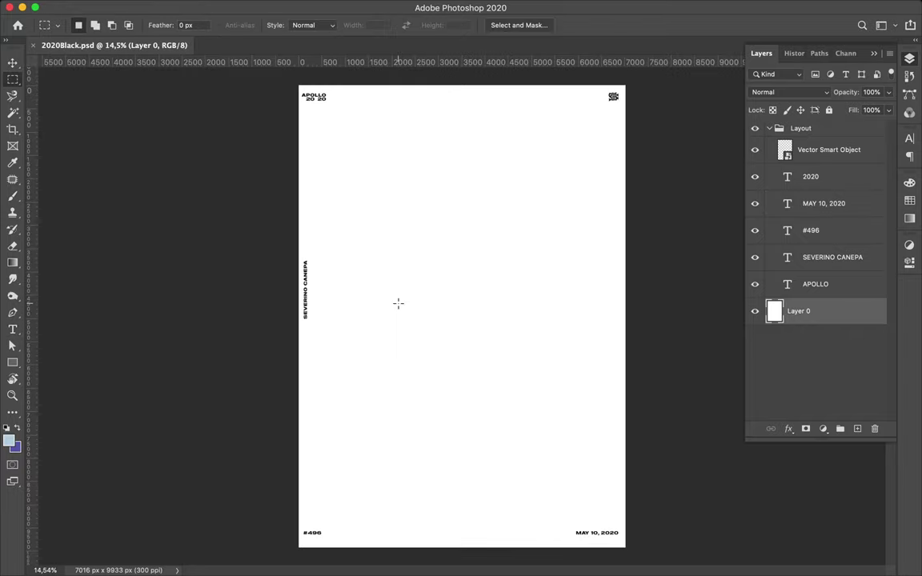
left_click_drag(372, 184, 525, 228)
key("t")
left_click(384, 206)
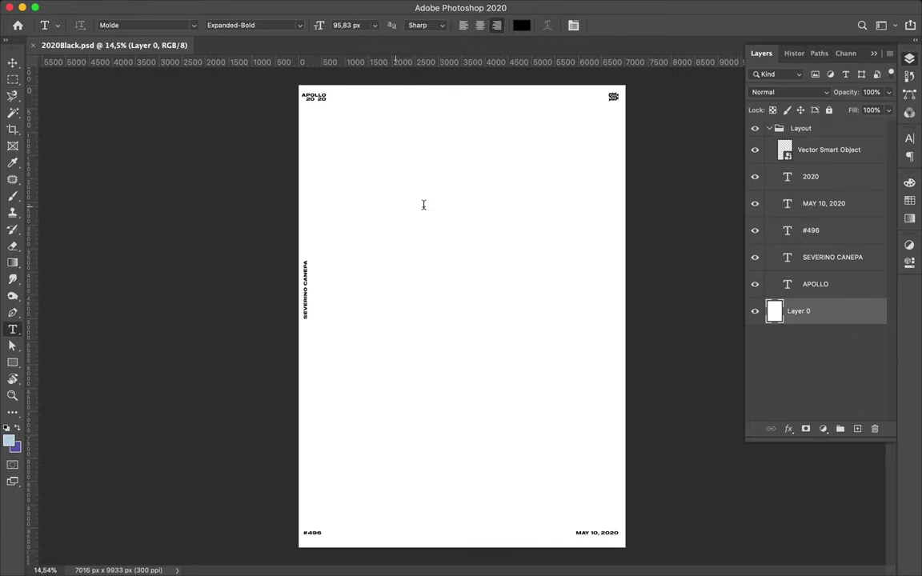
type("APOLLO")
left_click(483, 205)
Enlarge the APOLLO text to about 443 px.
key("ctrl+t")
mouse_move(399, 211)
left_mouse_down()
mouse_move(479, 241)
mouse_move(501, 207)
left_mouse_up()
key("Return")
key("v")
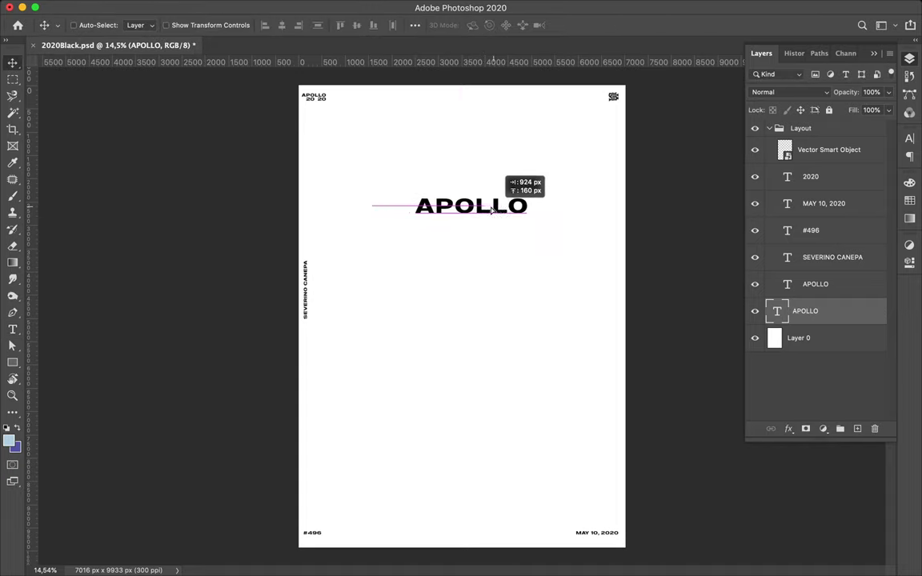
left_click(909, 138)
left_click(831, 158)
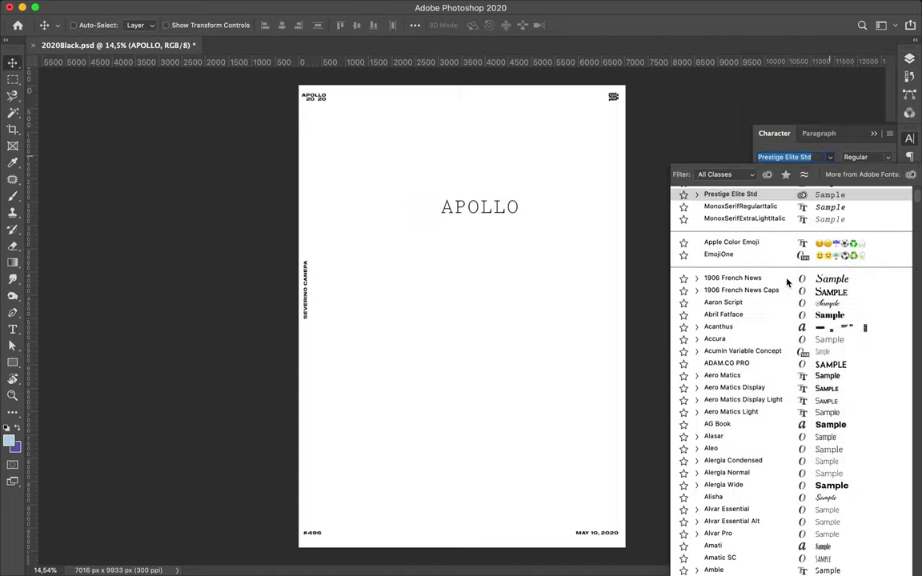
Change the APOLLO headline's font to Grold Medium from the font list.
scroll(774, 480, "down", 15)
scroll(774, 481, "down", 5)
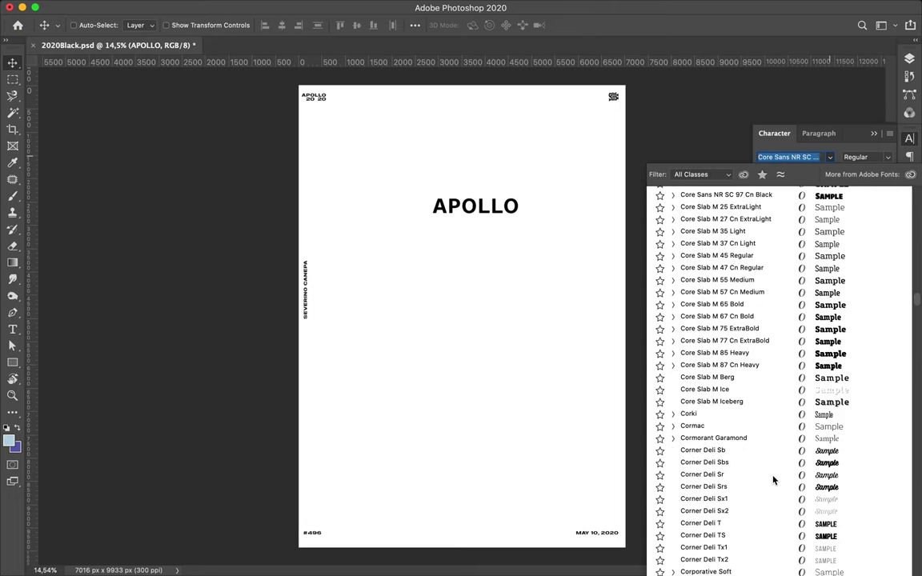
scroll(774, 480, "down", 7)
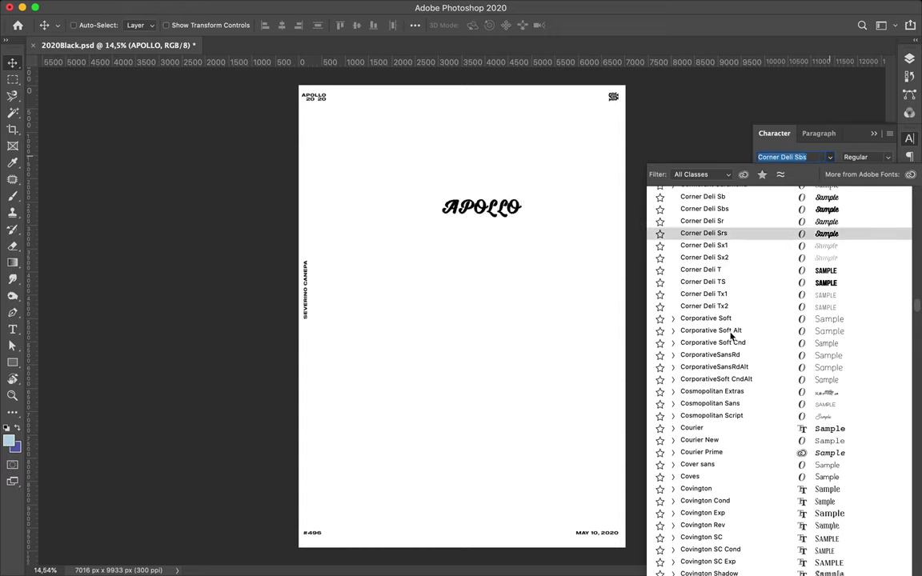
scroll(714, 514, "down", 3)
scroll(707, 552, "down", 10)
scroll(707, 560, "down", 3)
scroll(708, 560, "down", 7)
scroll(708, 561, "down", 2)
scroll(708, 562, "down", 3)
scroll(707, 560, "down", 6)
scroll(732, 496, "down", 4)
scroll(728, 449, "down", 1)
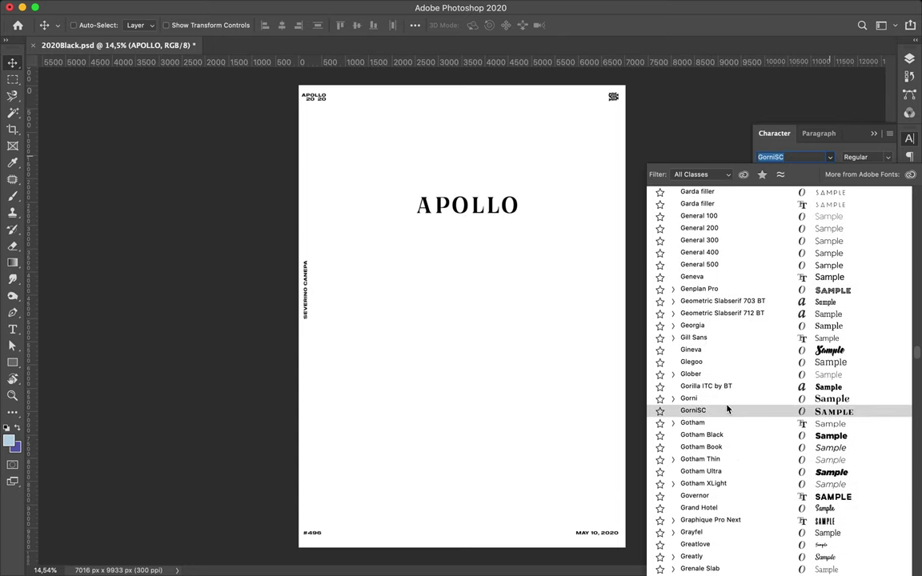
scroll(720, 452, "down", 1)
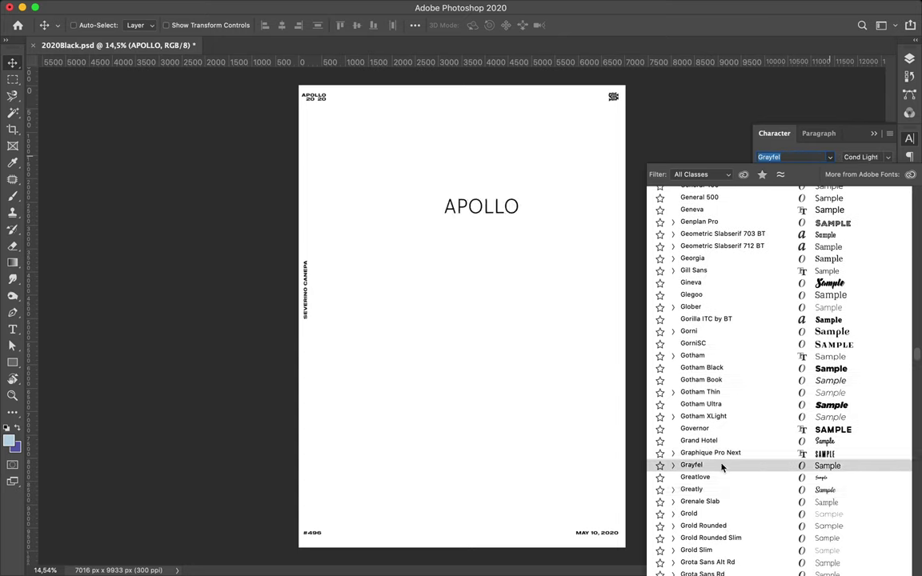
scroll(721, 480, "down", 6)
scroll(721, 501, "down", 2)
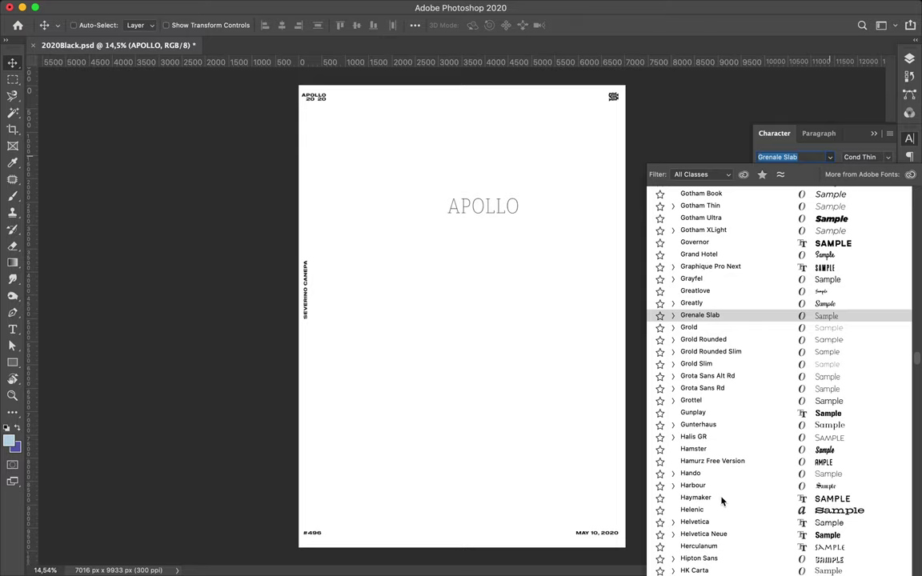
left_click(673, 327)
scroll(719, 436, "down", 2)
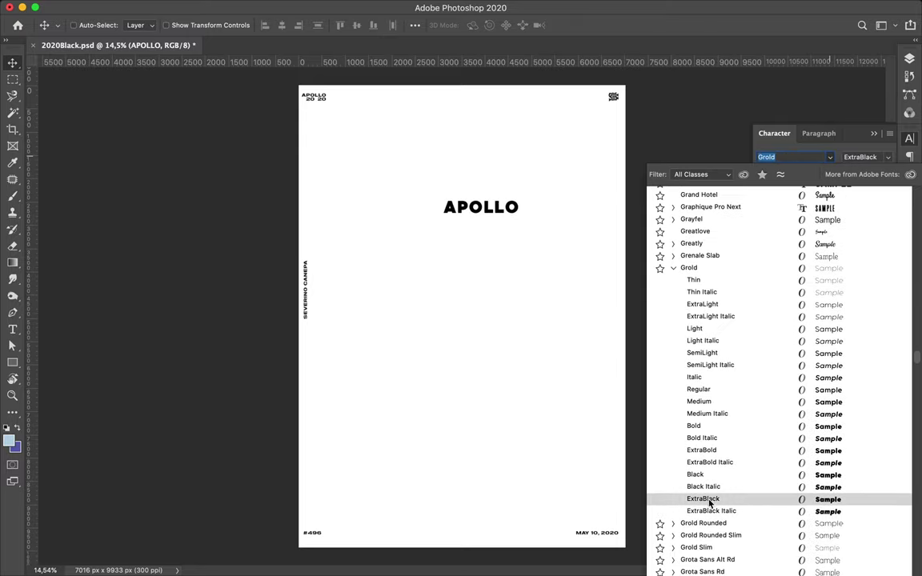
left_click(714, 405)
left_click(858, 185)
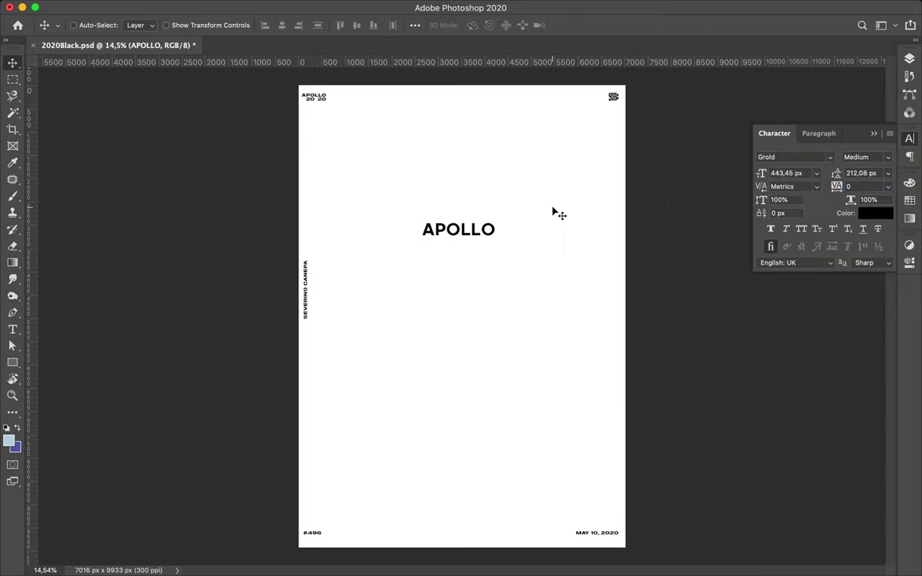
scroll(481, 208, "up", 3)
double_click(492, 248)
Tighten the APOLLO letter spacing to -20.
type("-20")
key("Return")
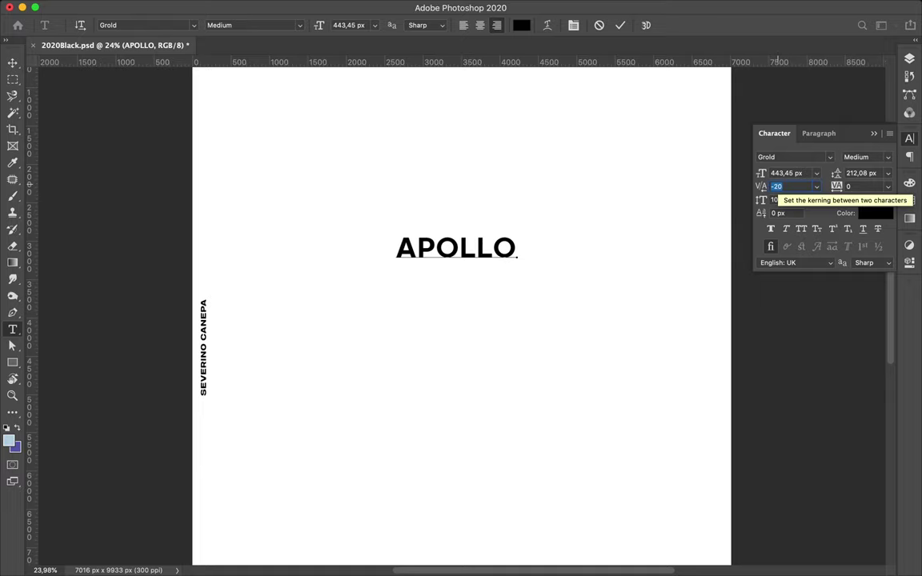
key("ctrl+Return")
key("v")
scroll(552, 239, "up", 2)
scroll(552, 239, "up", 1)
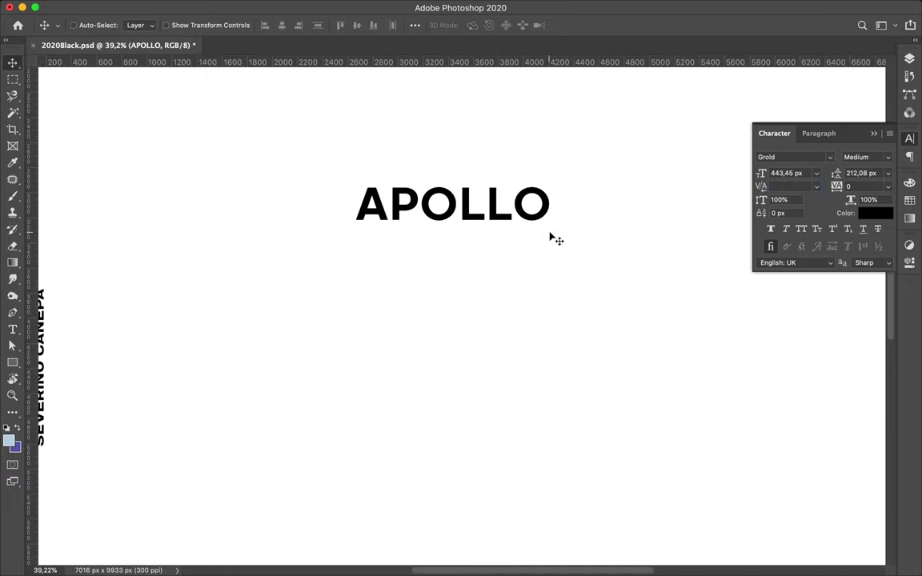
scroll(519, 230, "down", 3)
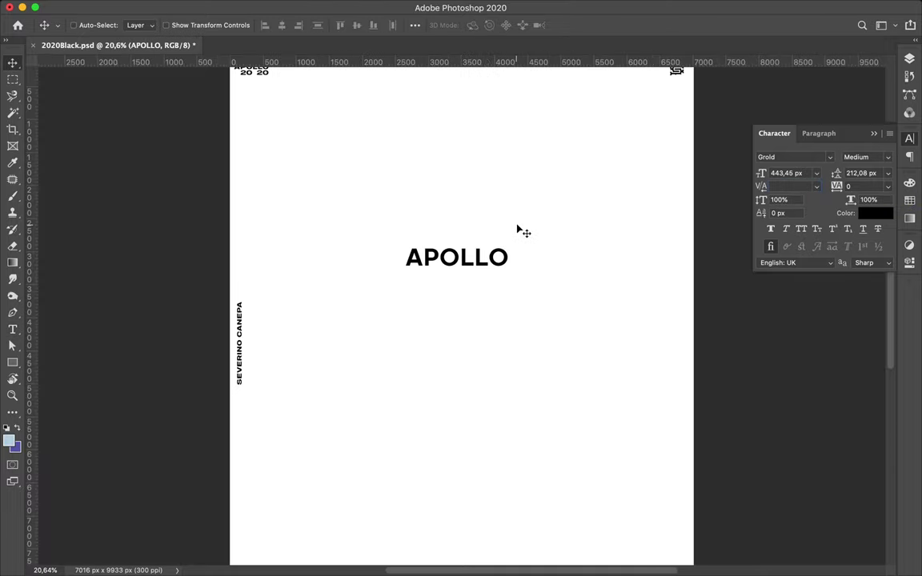
Enlarge APOLLO from its centre to about 659 px.
key("ctrl+t")
left_click_drag(510, 274, 540, 284)
key("Return")
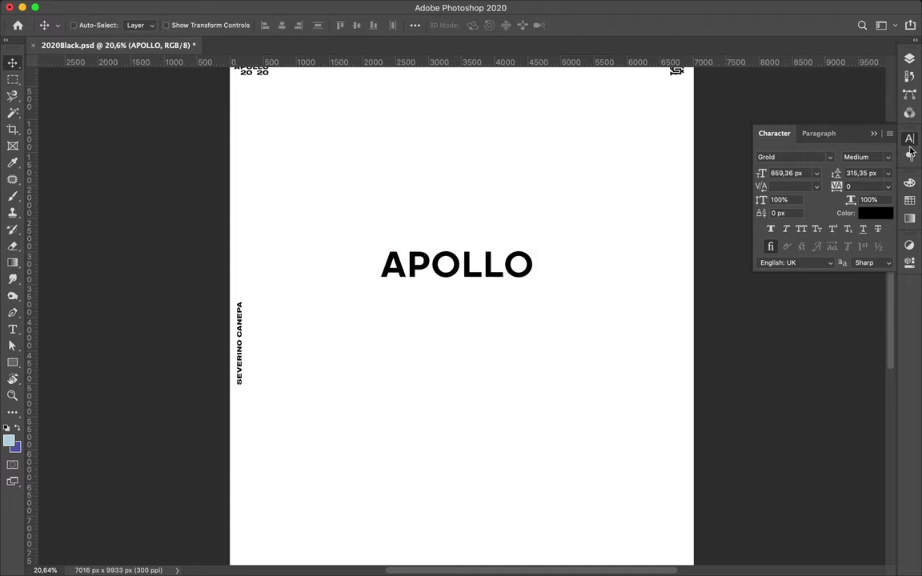
Centre APOLLO horizontally, aligning to the whole canvas.
left_click(414, 24)
left_click(455, 143)
left_click(455, 156)
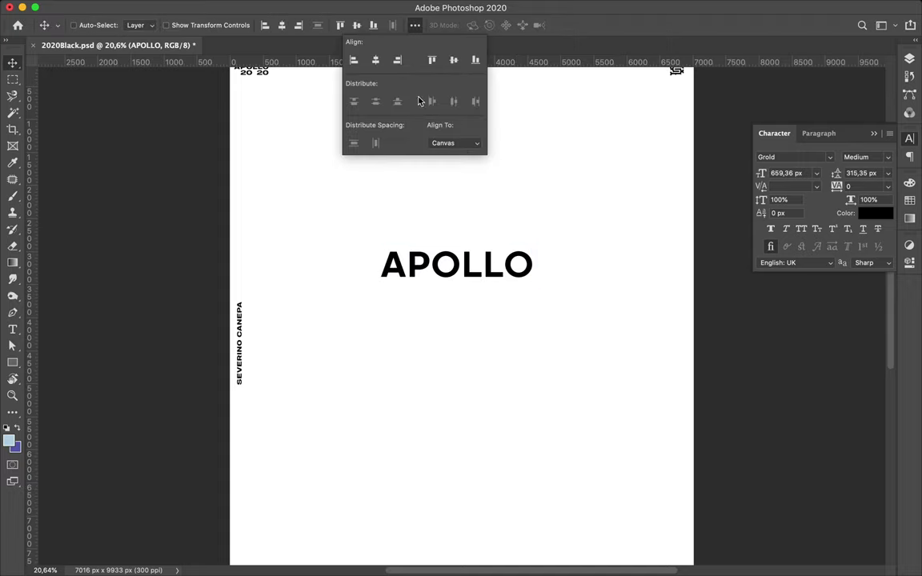
left_click(375, 60)
key("u")
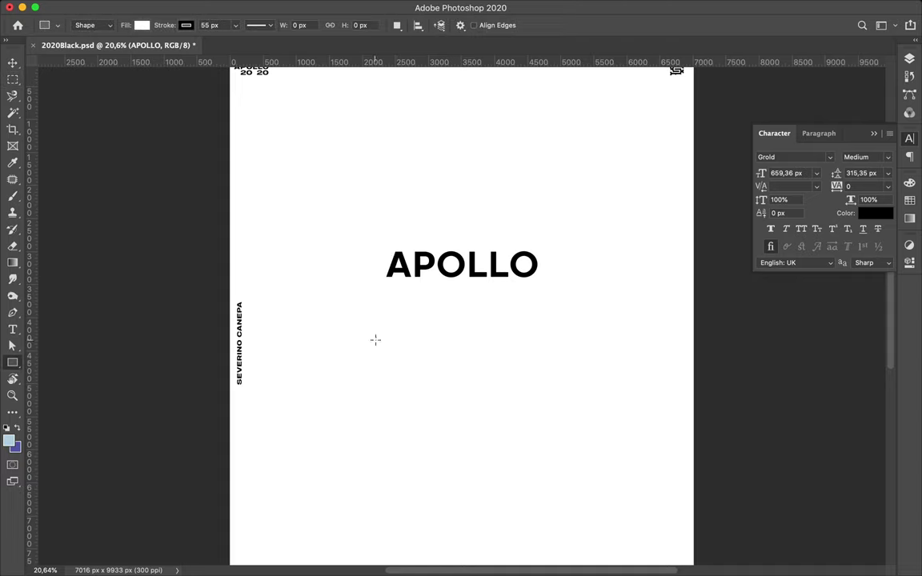
Frame APOLLO with a 55 px black-outlined rectangle placed beneath it, then duplicate APOLLO.
left_click_drag(372, 245, 547, 286)
key("v")
left_click(909, 59)
mouse_move(804, 284)
left_mouse_down()
mouse_move(811, 343)
mouse_move(800, 328)
left_mouse_up()
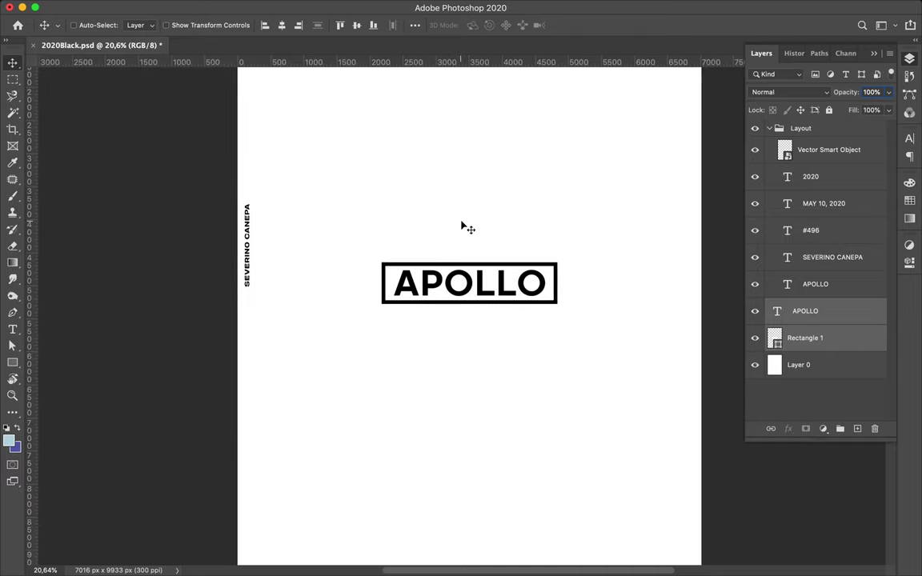
scroll(462, 226, "down", 3)
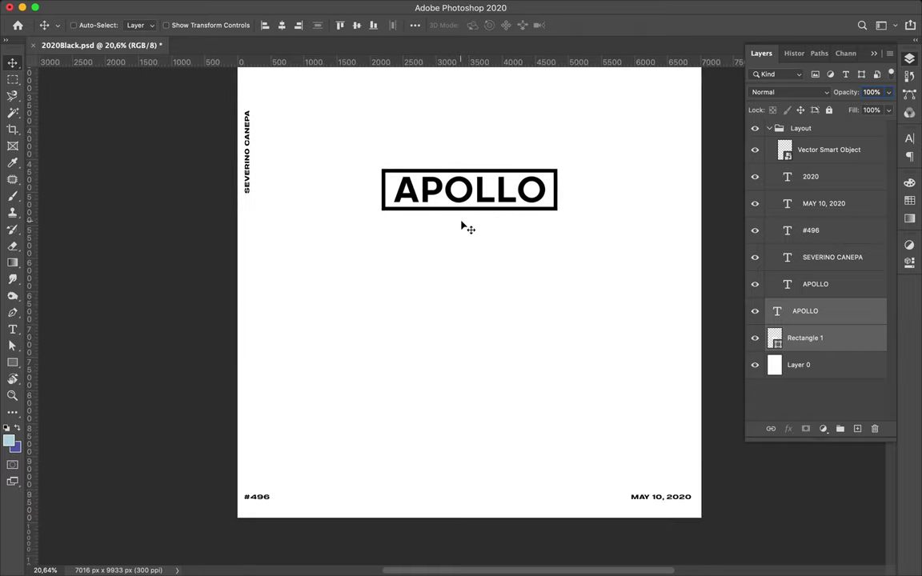
left_click_drag(487, 230, 373, 315)
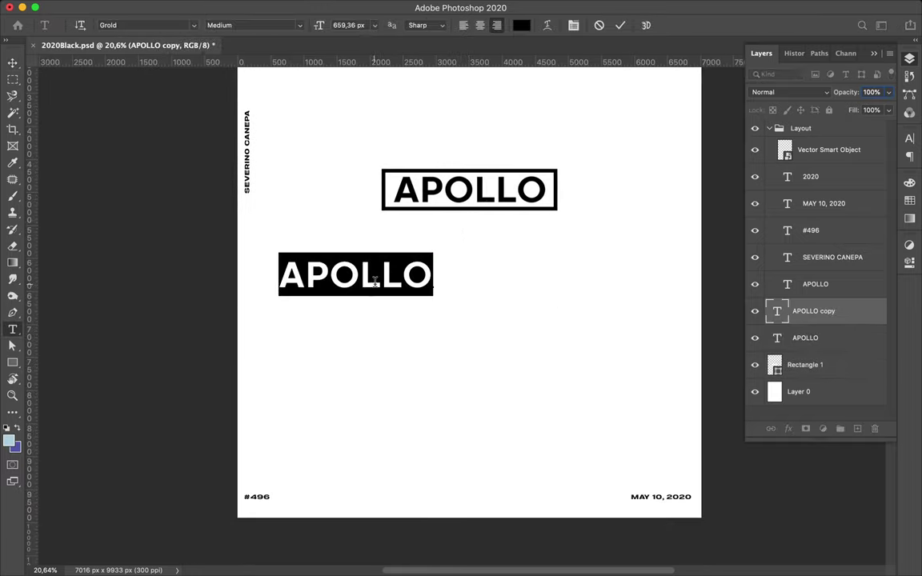
Set the APOLLO copy to Grold Thin and shrink it to about half size.
left_click(909, 138)
left_click(864, 157)
left_click(849, 151)
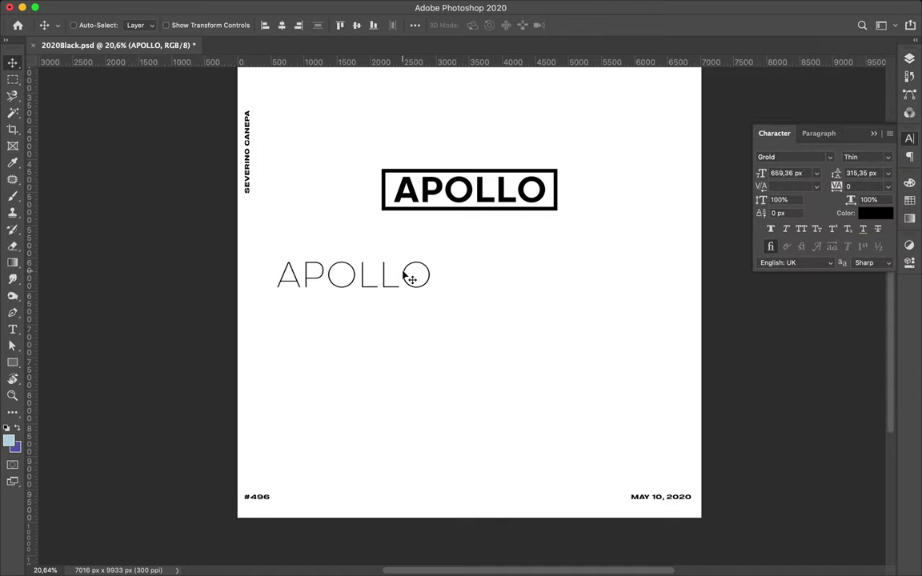
key("ctrl+t")
mouse_move(431, 274)
left_mouse_down()
mouse_move(348, 276)
mouse_move(336, 191)
mouse_move(641, 205)
left_mouse_up()
key("Return")
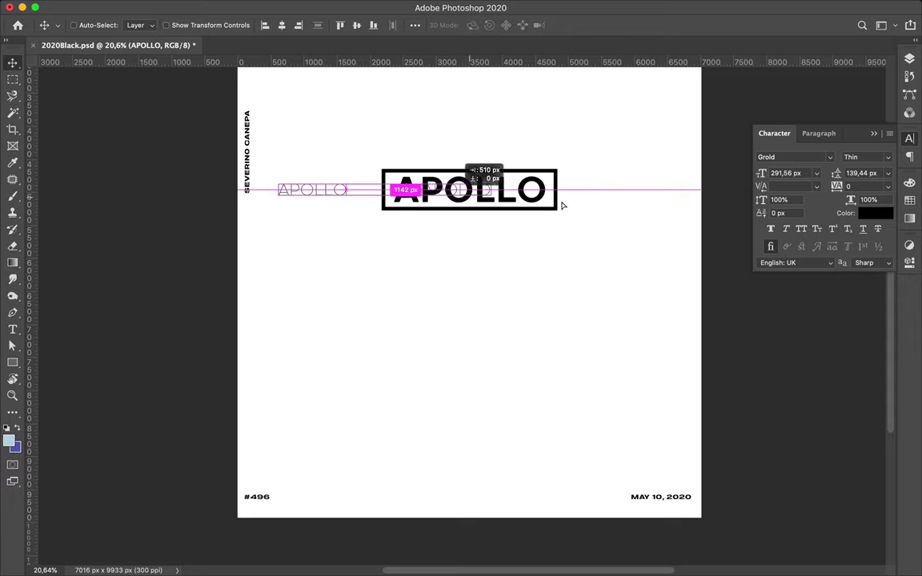
Group the two small APOLLO labels together as Group 1.
left_click(909, 58)
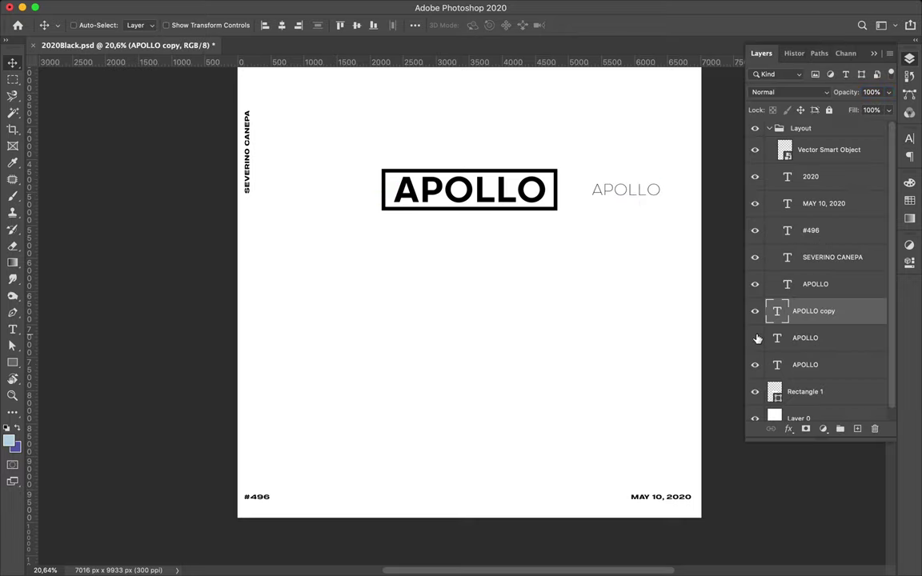
left_click(815, 331, "shift")
left_click(841, 429)
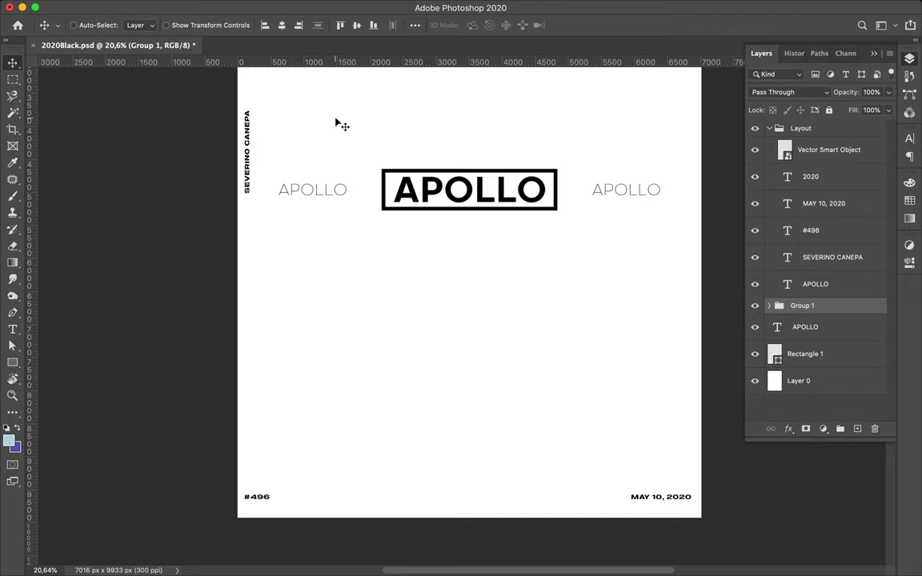
key("ctrl+z")
Draw a tall thin outlined bar below the left APOLLO label.
key("ctrl+0")
key("m")
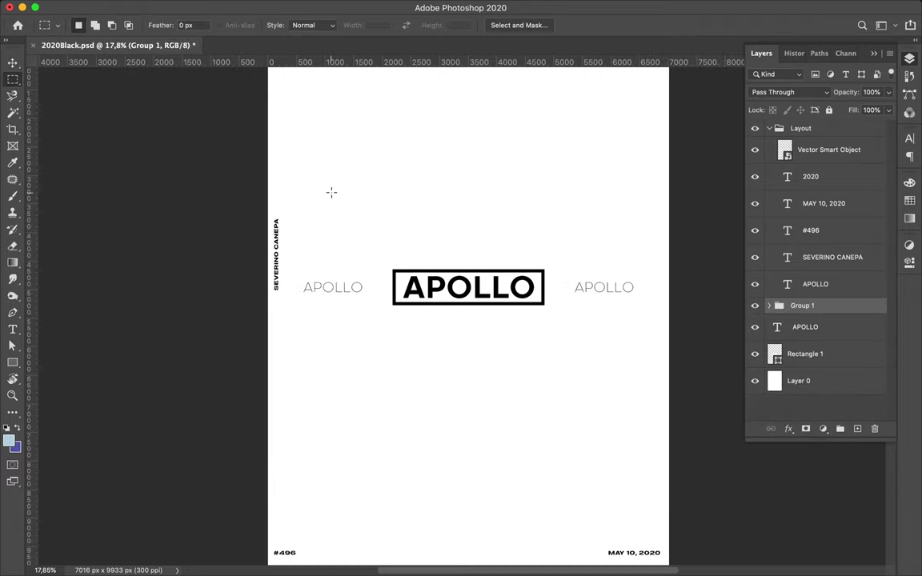
key("u")
scroll(335, 256, "down", 2)
left_click_drag(335, 311, 355, 506)
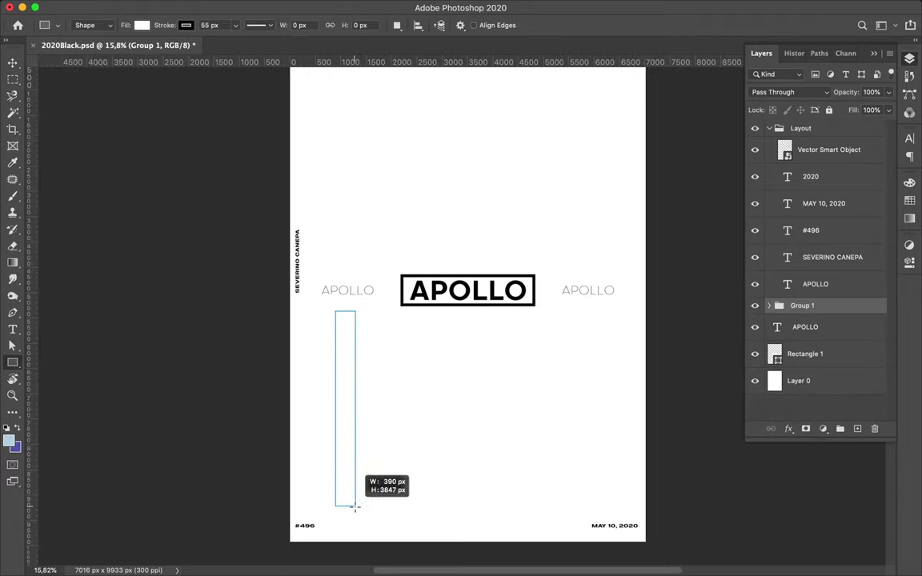
Position tall bars under both the left and right APOLLO labels.
key("v")
left_click(282, 25)
mouse_move(469, 431)
left_mouse_down()
mouse_move(355, 432)
mouse_move(591, 426)
left_mouse_up()
left_click(282, 25)
left_click_drag(471, 370, 592, 368)
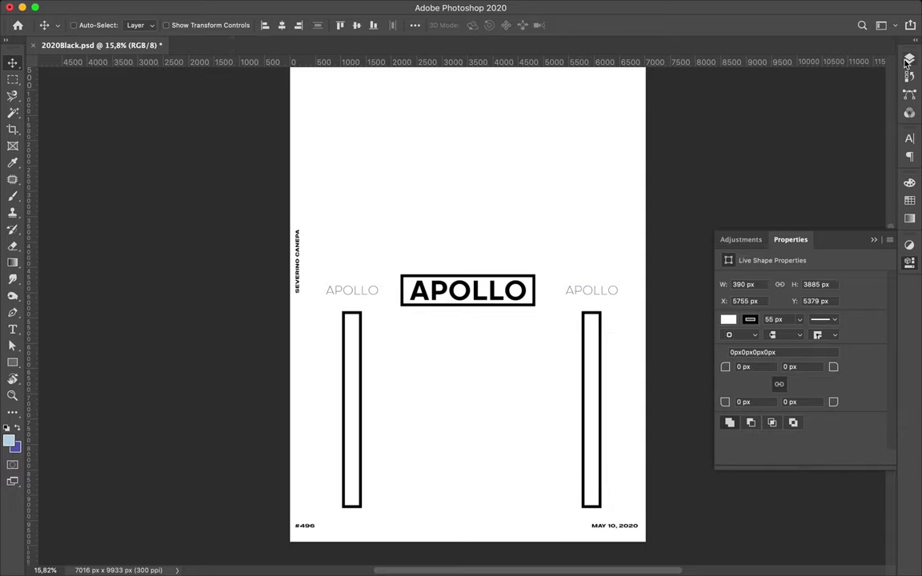
Move the two bar layers into Group 1 and centre the group horizontally.
left_click(909, 59)
left_click(813, 339, "shift")
left_click_drag(813, 339, 798, 360)
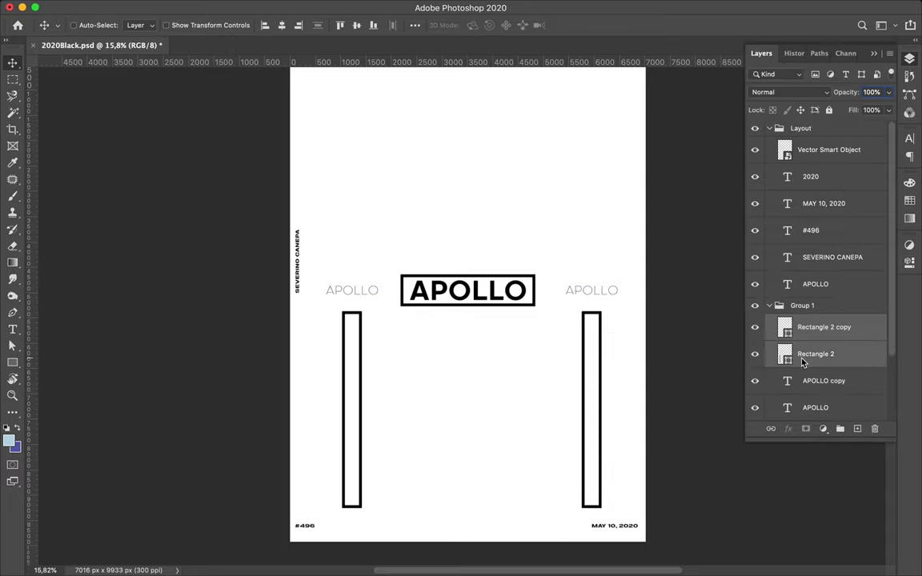
scroll(800, 342, "down", 2)
left_click(769, 229)
left_click(813, 307)
left_click(282, 25)
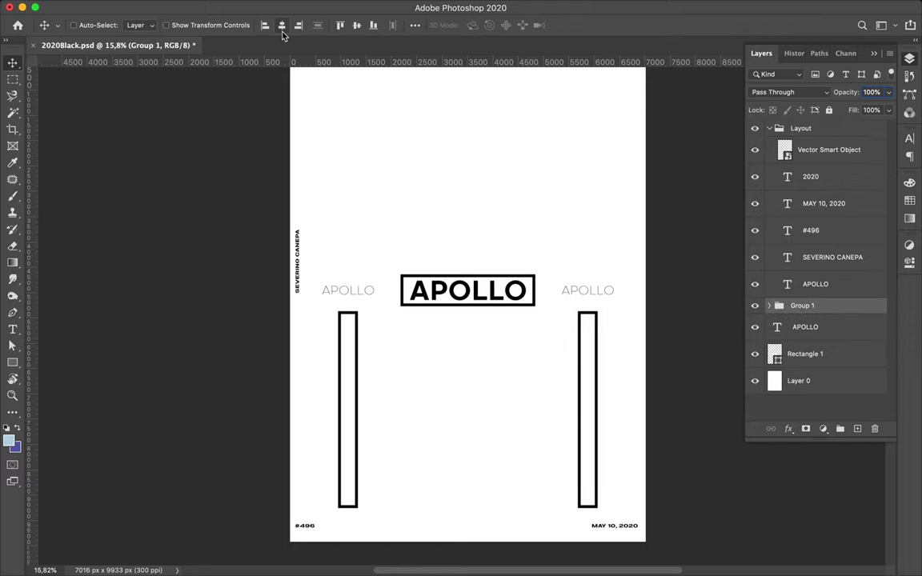
Copy the pair of bars upward above the APOLLO labels.
left_click(349, 366)
left_click(589, 368, "shift")
left_click_drag(588, 354, 580, 206)
scroll(542, 234, "down", 2)
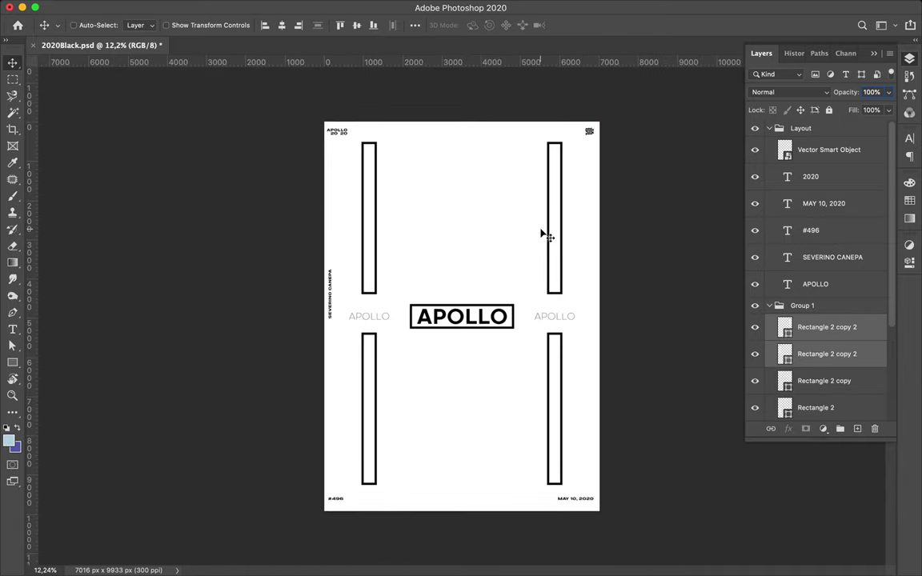
Copy a bar and widen it into a large frame above APOLLO.
left_click(379, 247)
left_click_drag(370, 206, 392, 210)
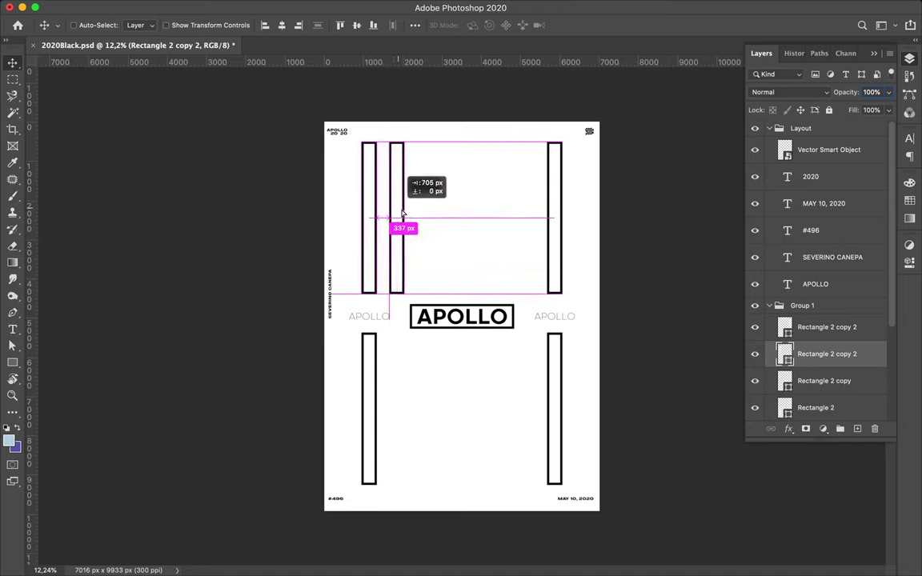
key("ctrl+t")
left_click_drag(393, 298, 537, 275)
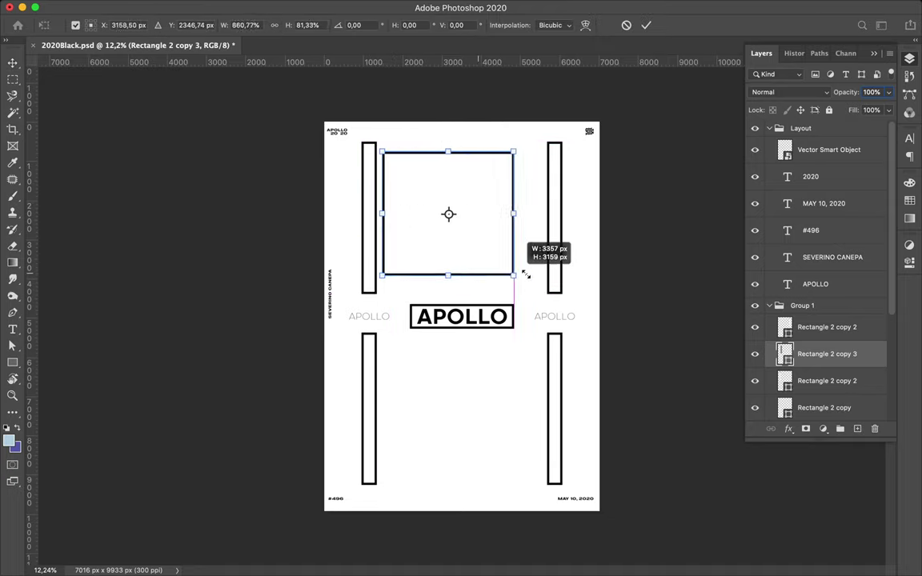
key("Return")
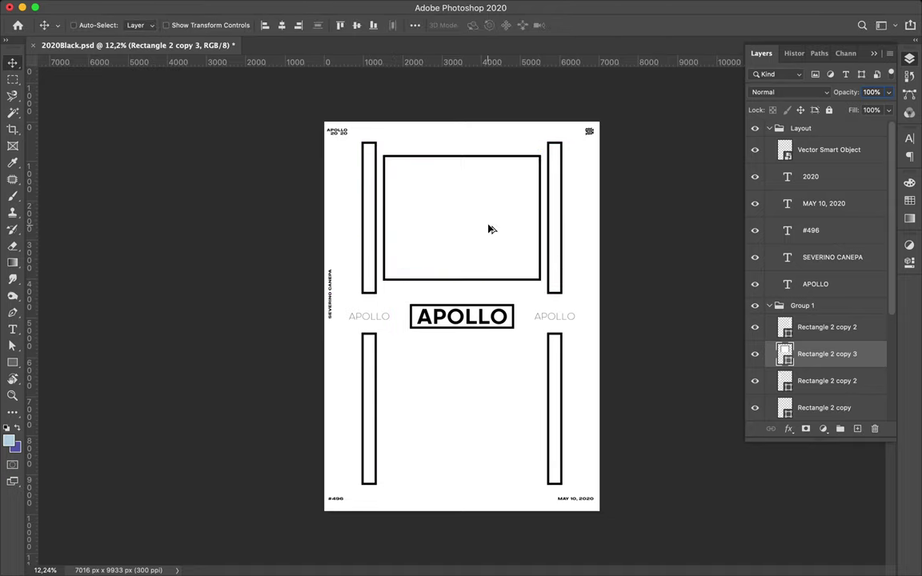
Copy the frame below APOLLO and narrow both frames slightly from each side.
left_click_drag(487, 228, 476, 420)
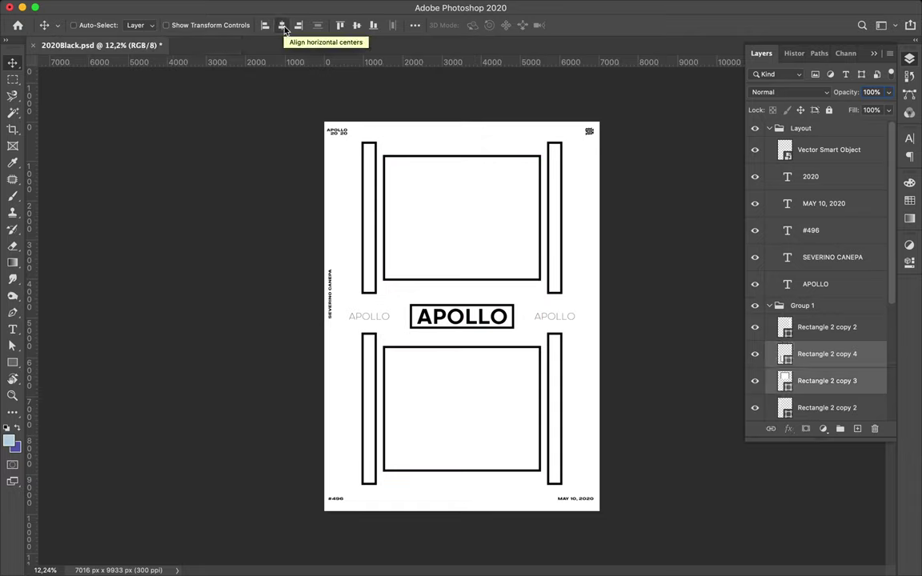
left_click(442, 392, "ctrl")
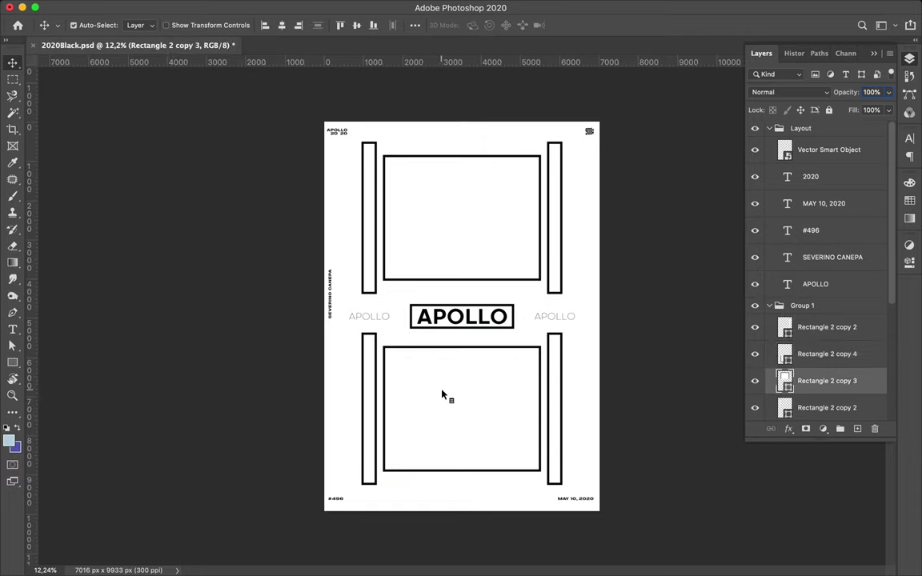
left_click(461, 216, "shift")
key("ctrl+t")
left_click_drag(383, 314, 389, 314)
left_click_drag(540, 314, 534, 317)
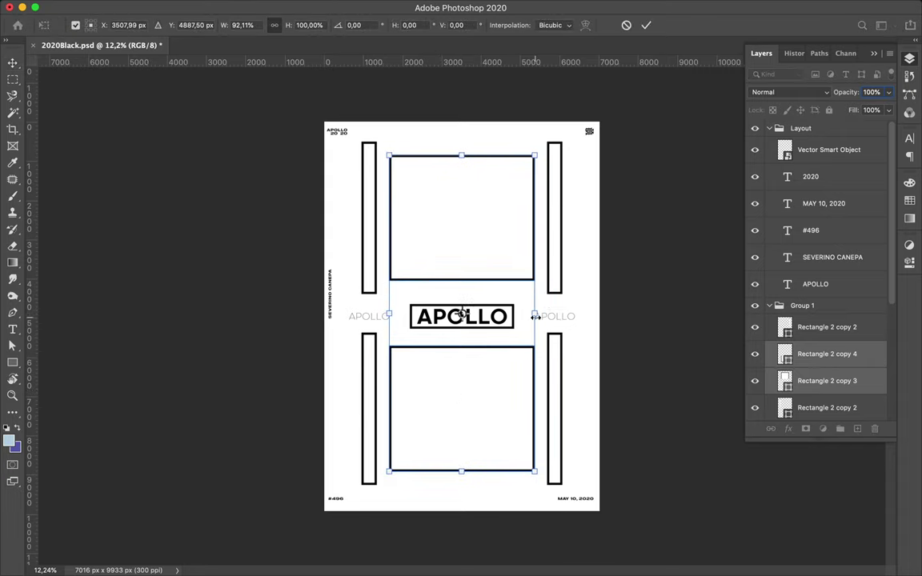
key("Return")
Place narrowed frame copies at the right and left page edges.
mouse_move(514, 386)
left_mouse_down()
mouse_move(323, 391)
mouse_move(715, 410)
mouse_move(601, 407)
left_mouse_up()
key("ctrl+t")
key("Return")
left_click(350, 389)
key("ctrl+t")
left_click_drag(203, 407, 309, 408)
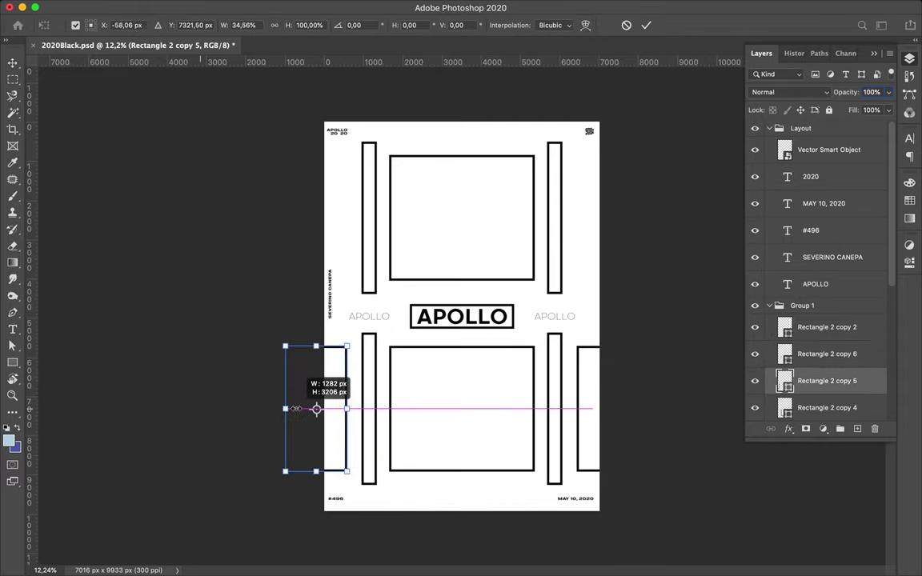
key("Return")
Copy a frame up to the top page edge and adjust its height.
left_click_drag(438, 238, 447, 114)
key("ctrl+t")
left_click_drag(462, 163, 446, 170)
key("Return")
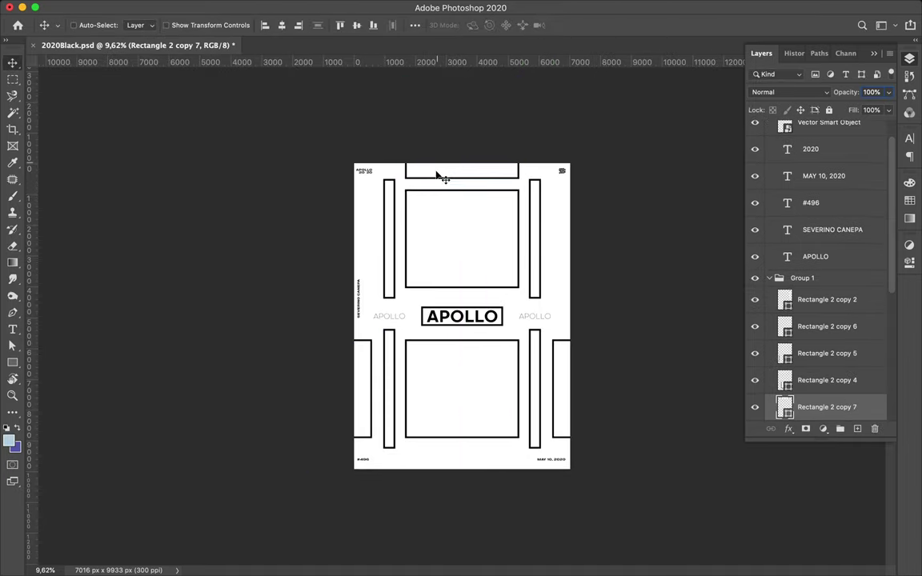
scroll(408, 329, "up", 2)
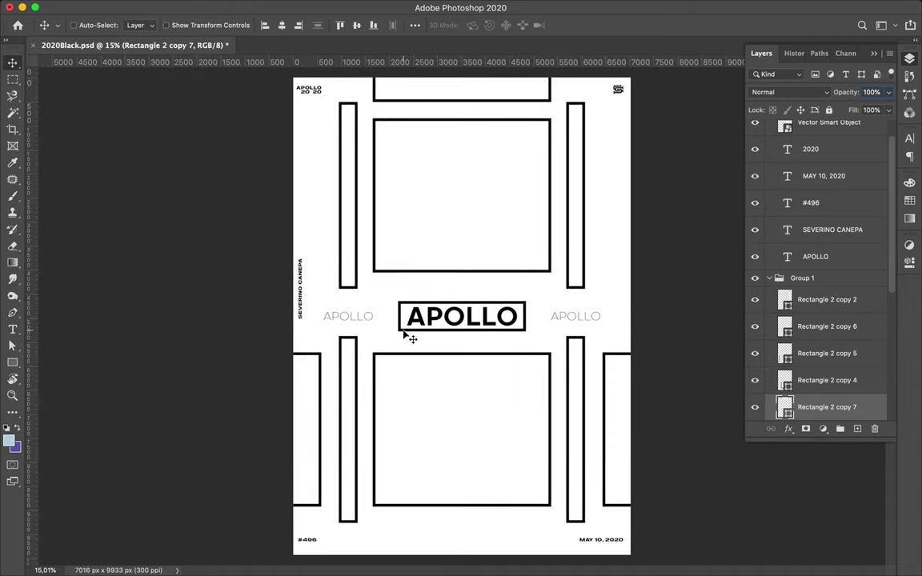
scroll(775, 305, "down", 5)
Move a rectangle copy behind the lower frames and stretch it across the page.
left_click_drag(788, 193, 781, 352)
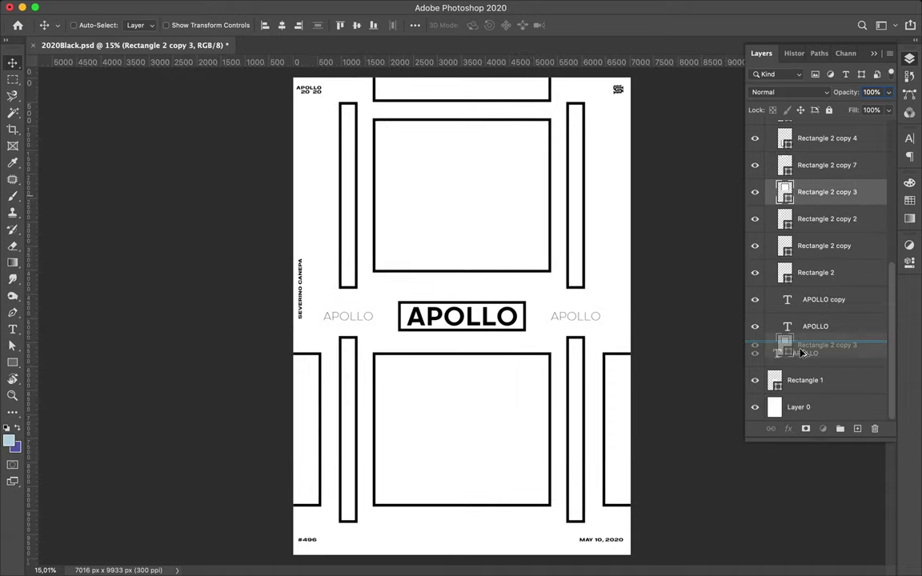
left_click_drag(540, 206, 447, 506)
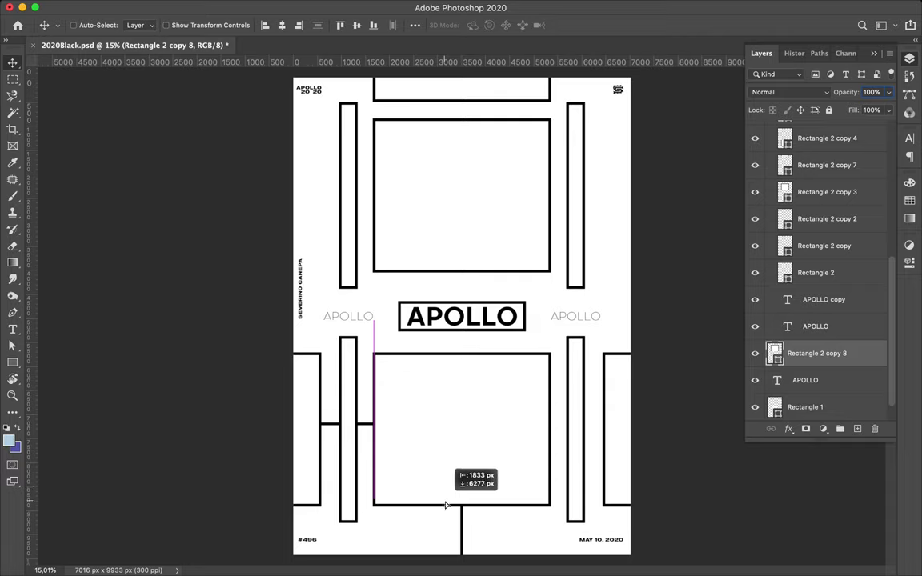
key("ctrl+t")
left_click_drag(462, 462, 640, 462)
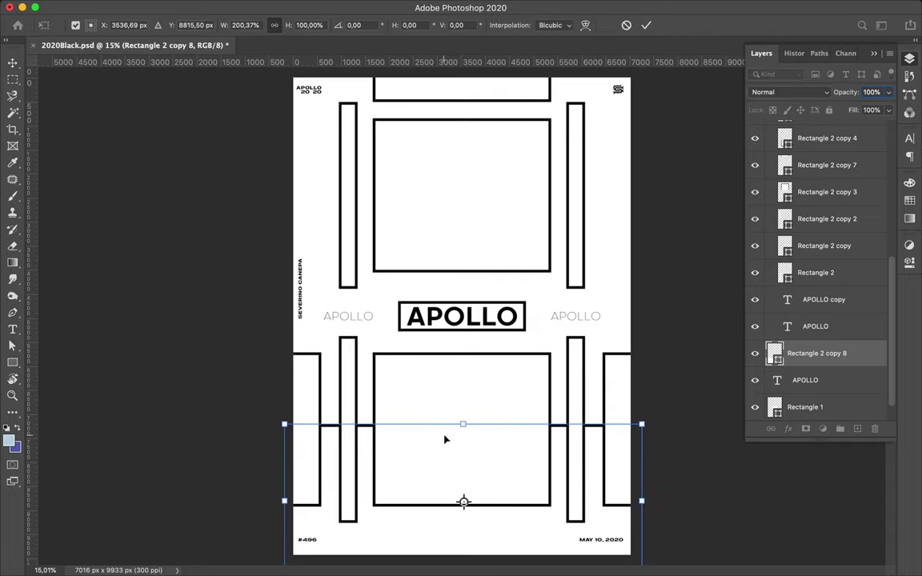
key("ctrl+minus")
key("Return")
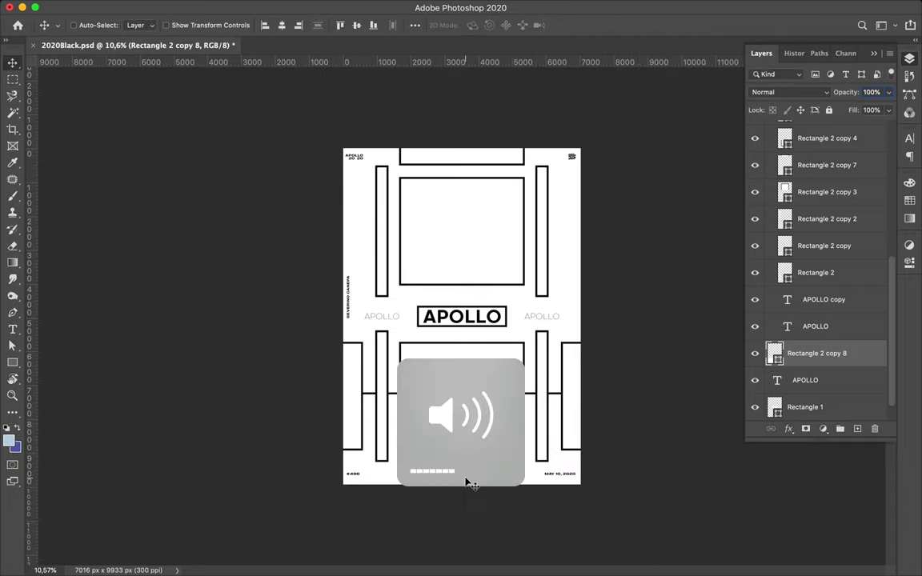
left_click_drag(467, 481, 470, 481)
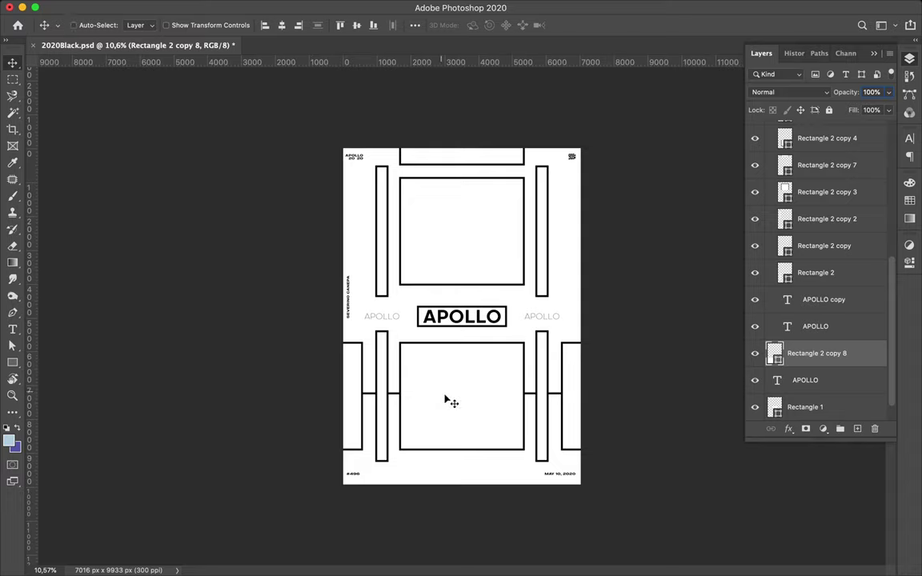
Copy the wide band up into the upper half and send it beneath the other shapes.
left_click_drag(455, 473, 456, 320)
mouse_move(817, 353)
left_mouse_down()
mouse_move(761, 362)
mouse_move(831, 396)
left_mouse_up()
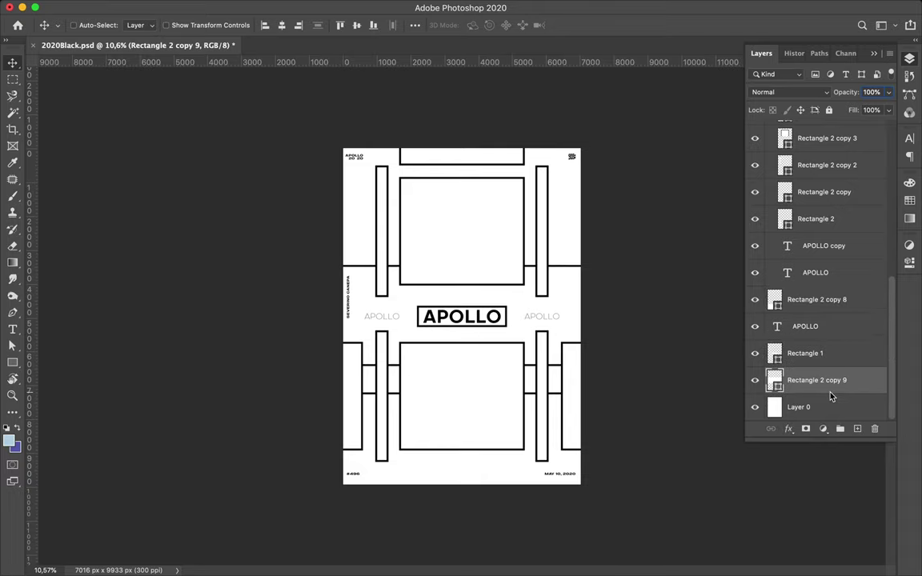
key("u")
key("ctrl+plus")
right_click(12, 363)
left_click(56, 350)
Copy the top-left circle to the right side, then duplicate the circle pair downward into rows.
left_click_drag(301, 116, 631, 131)
key("v")
left_click_drag(296, 114, 298, 114)
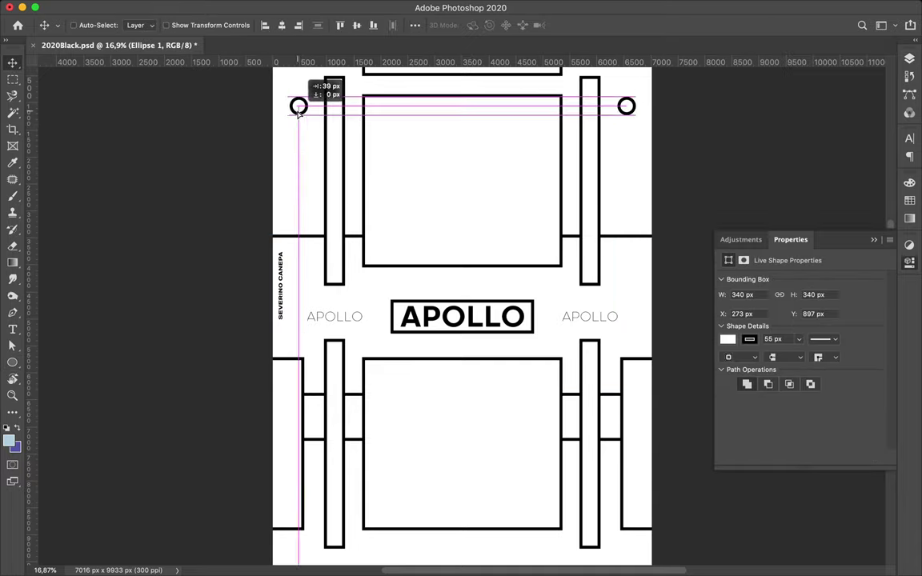
left_click(625, 106, "shift")
left_click_drag(626, 106, 627, 164)
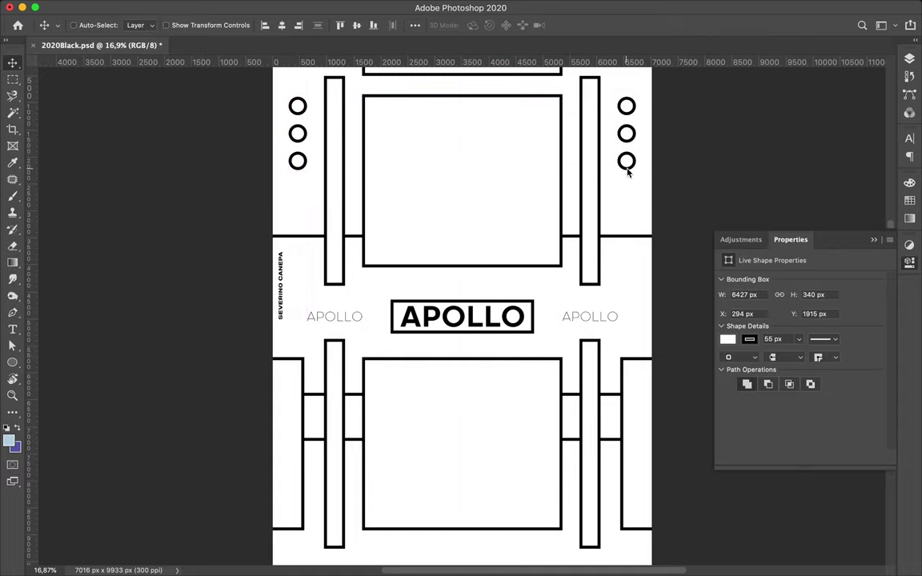
scroll(628, 212, "down", 2)
scroll(631, 214, "down", 2)
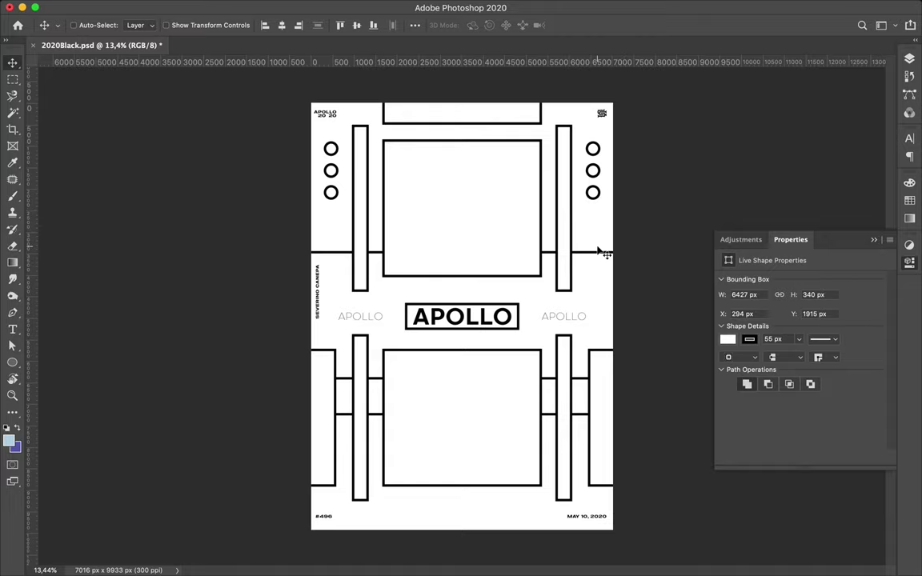
scroll(463, 316, "up", 3)
scroll(379, 369, "down", 2)
Draw a narrow rectangle at the poster's left edge, undoing a stray ellipse first.
key("m")
left_click(302, 342, "super")
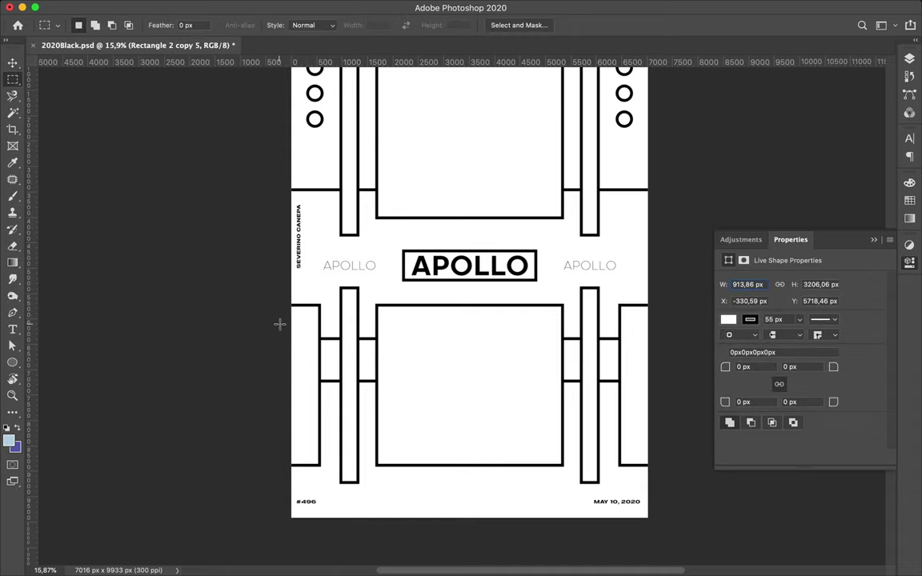
key("u")
left_click_drag(304, 318, 256, 403)
key("super+z")
right_click(12, 362)
left_click(56, 361)
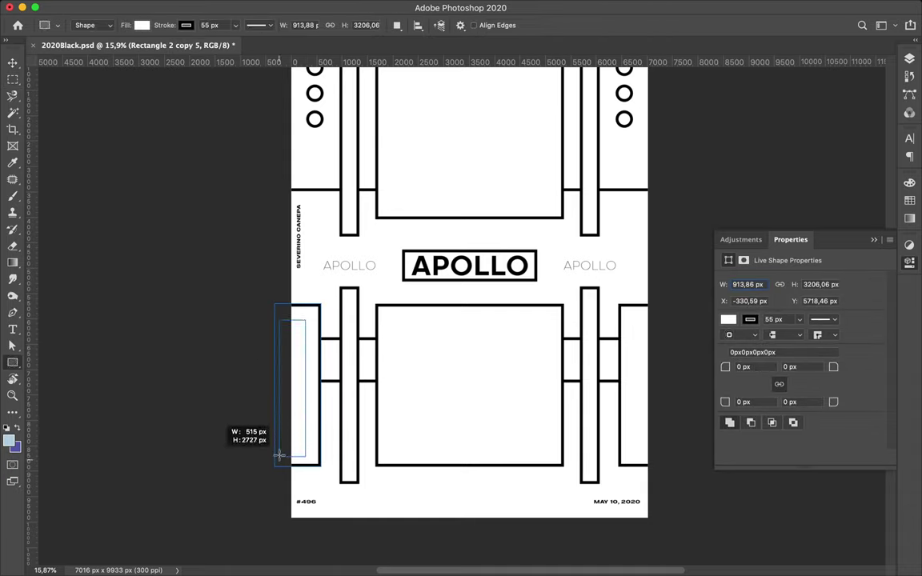
left_click_drag(276, 375, 278, 452)
Try several gradient presets as the narrow rectangle's fill.
left_click(142, 25)
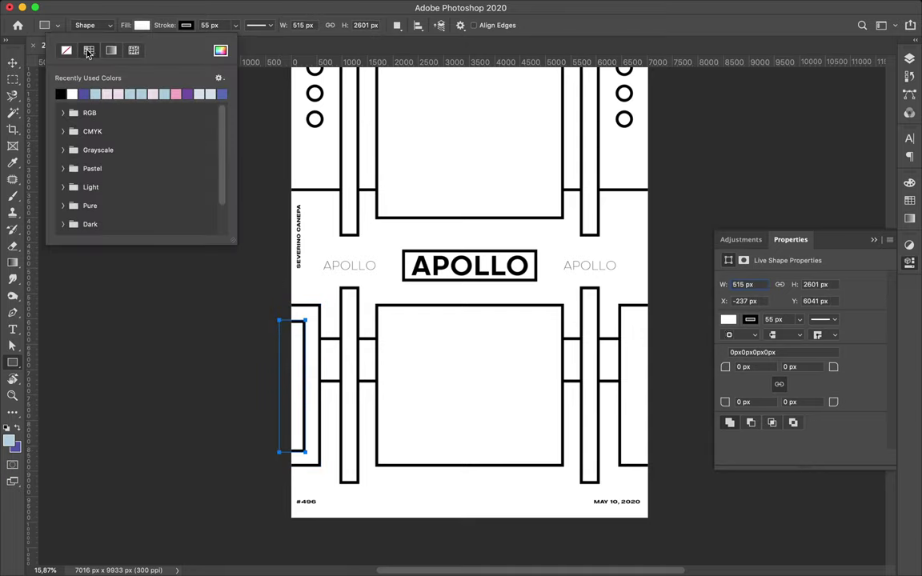
left_click(112, 49)
left_click(61, 94)
left_click(72, 94)
left_click(96, 93)
left_click(107, 93)
left_click(118, 94)
left_click(130, 93)
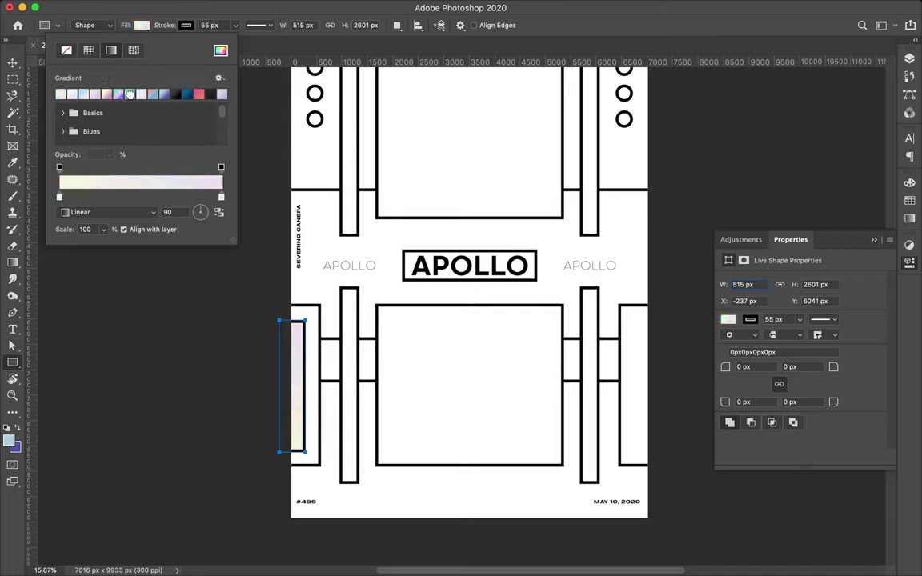
left_click(153, 95)
left_click(164, 94)
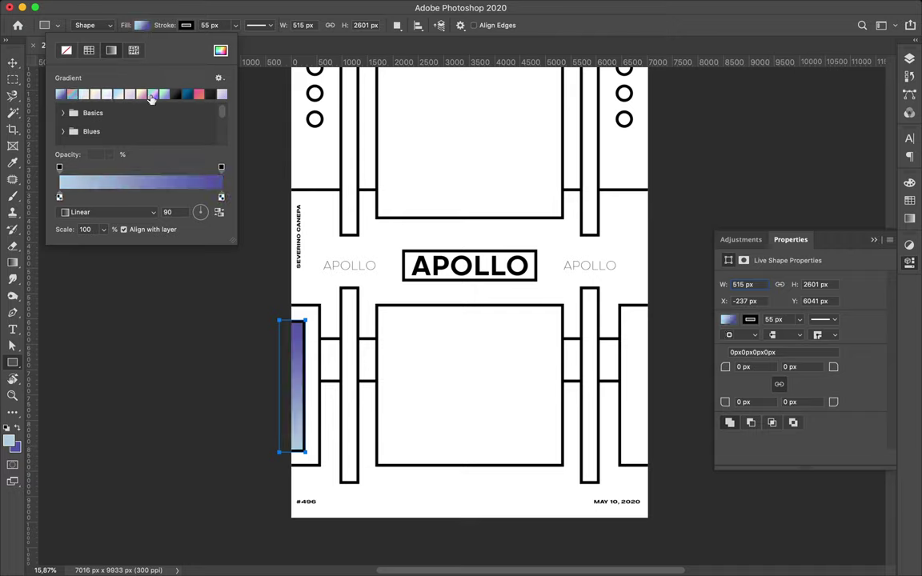
left_click(96, 95)
Fill the narrow rectangle with a gradient from the Pastels set.
left_click_drag(237, 246, 237, 328)
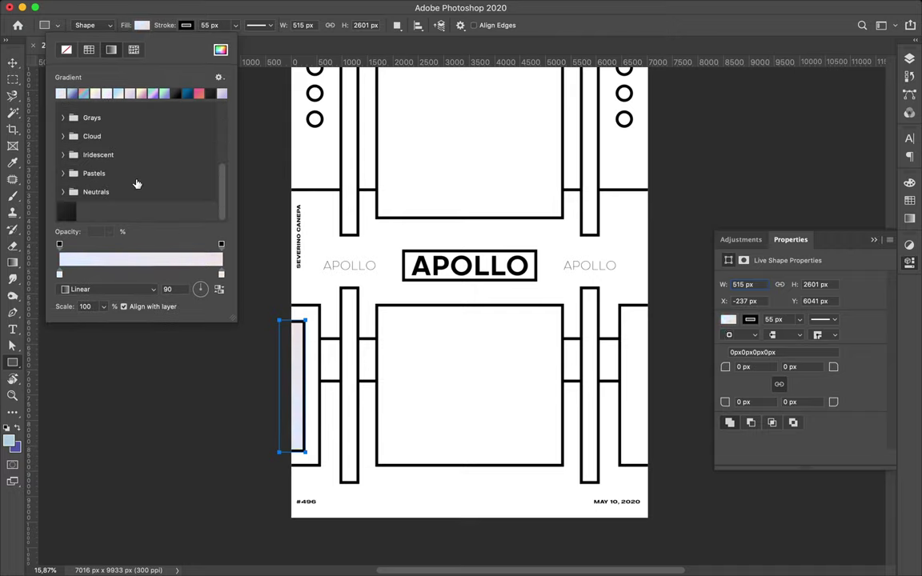
left_click(135, 183)
left_click(96, 178)
left_click(226, 375)
Copy the gradient rectangle over to the right page edge.
key("v")
left_click_drag(306, 390, 639, 402)
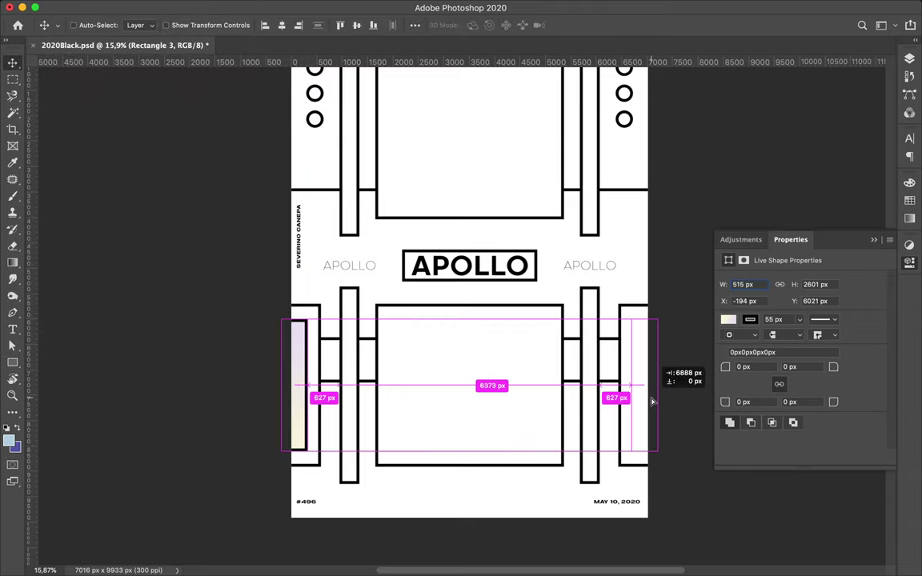
left_click_drag(639, 402, 652, 401)
Stack Rectangle 3 beside Rectangle 3 copy in Layers and group them as Group 2.
key("F7")
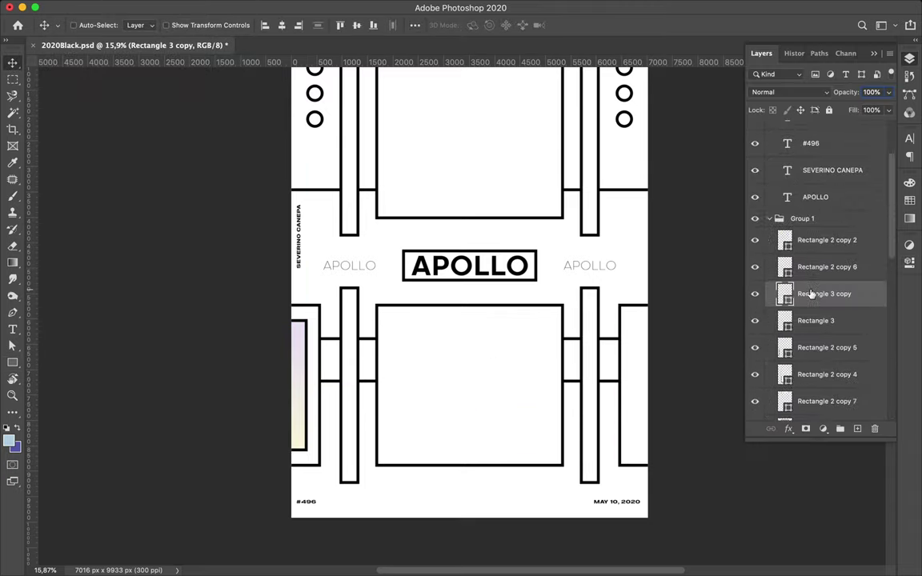
left_click_drag(811, 296, 812, 269)
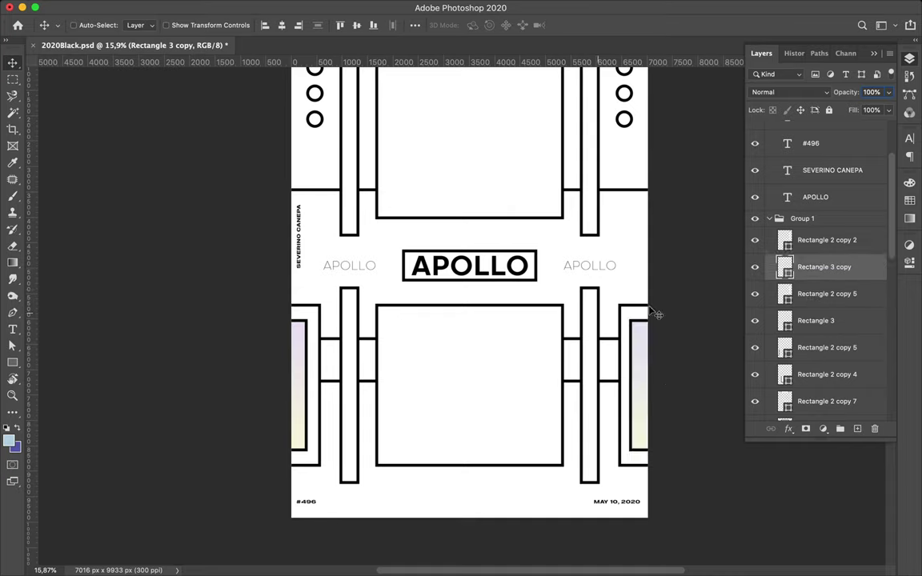
left_click(872, 321)
left_click_drag(824, 321, 817, 260)
left_click(824, 294, "shift")
left_click(839, 428)
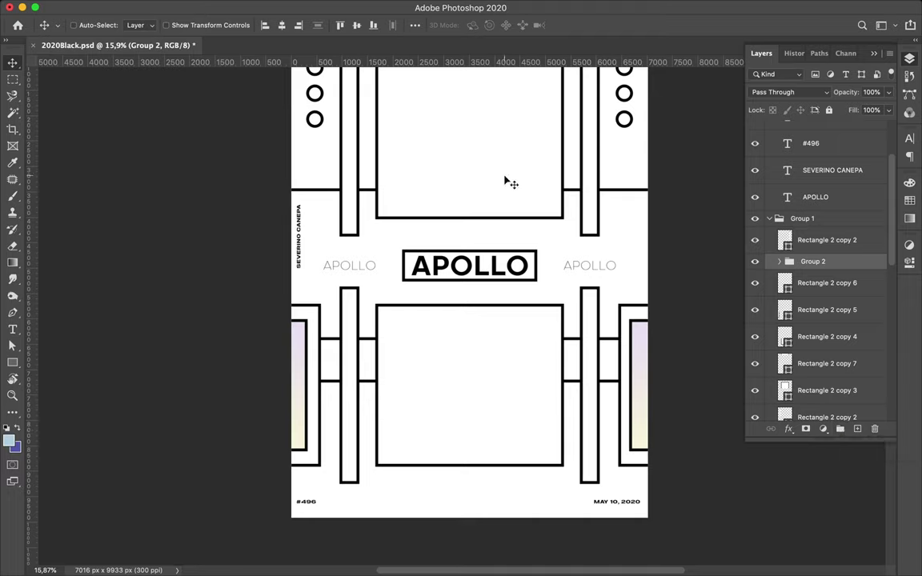
Duplicate the APOLLO box, enlarge it, and place it beneath the original.
scroll(690, 262, "up", 2)
scroll(690, 262, "up", 1)
scroll(690, 262, "down", 1)
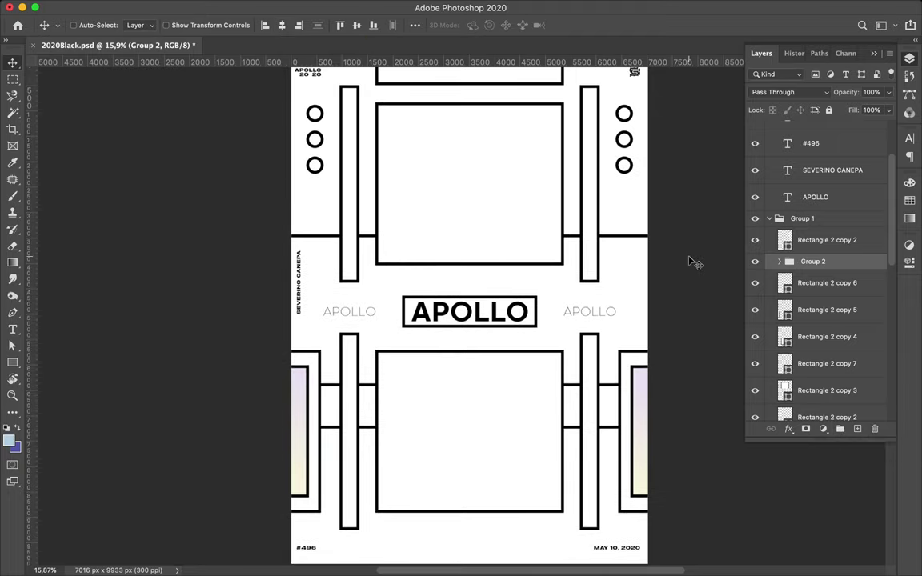
left_click(537, 305, "ctrl")
key("ctrl+j")
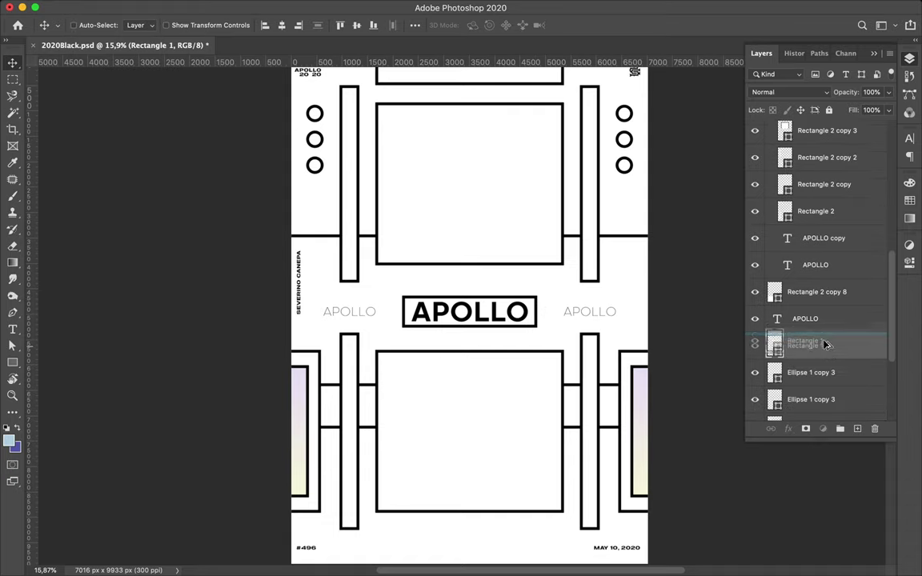
key("ctrl+t")
left_click_drag(577, 335, 589, 345)
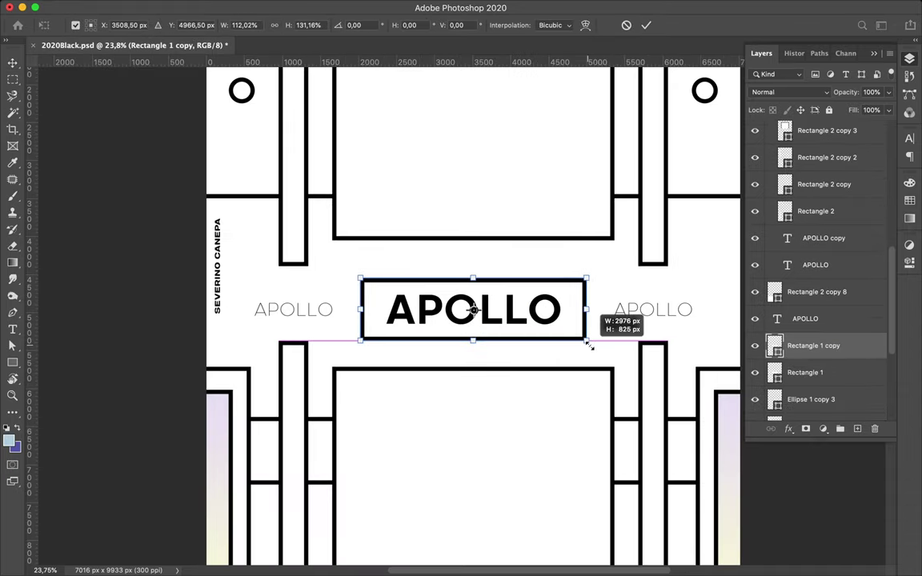
left_click_drag(589, 344, 588, 345)
key("Return")
left_click_drag(791, 350, 799, 385)
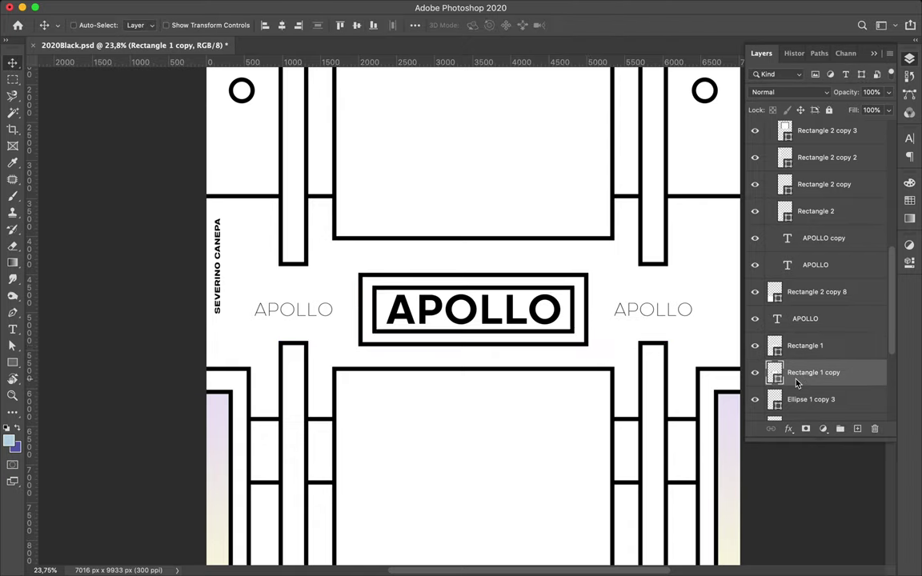
Give the larger outer box a gradient fill, then drag a copy of the vertical bar down.
key("a")
left_click(191, 25)
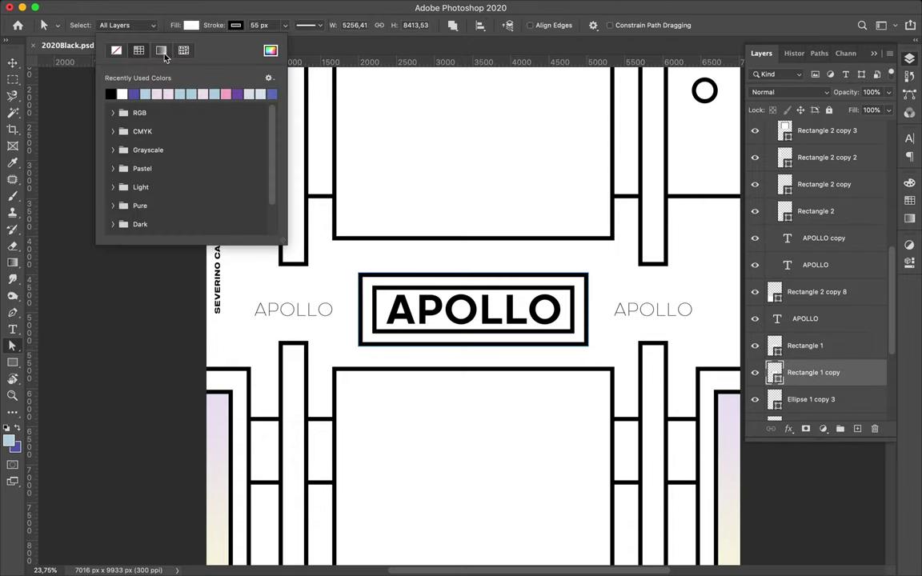
left_click(140, 45)
key("Return")
key("super+0")
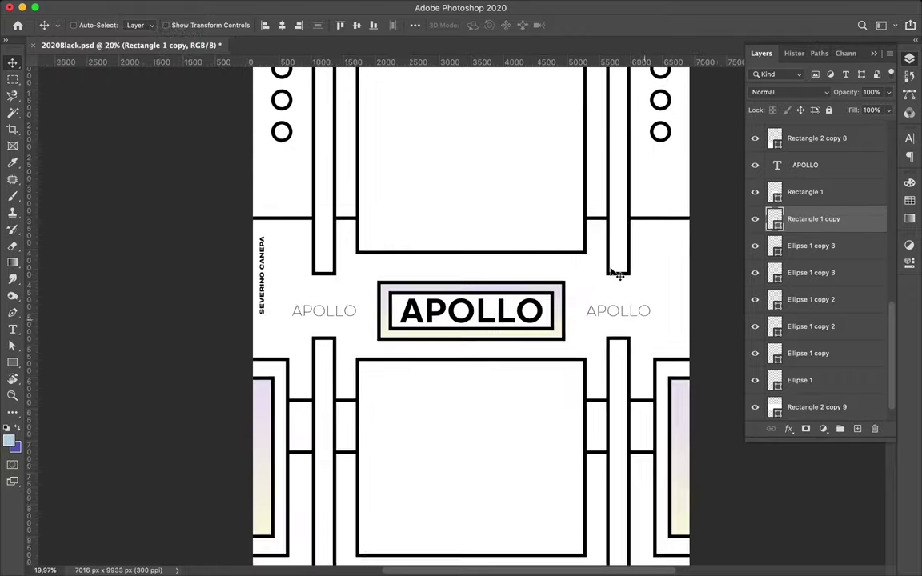
left_click_drag(376, 263, 354, 273)
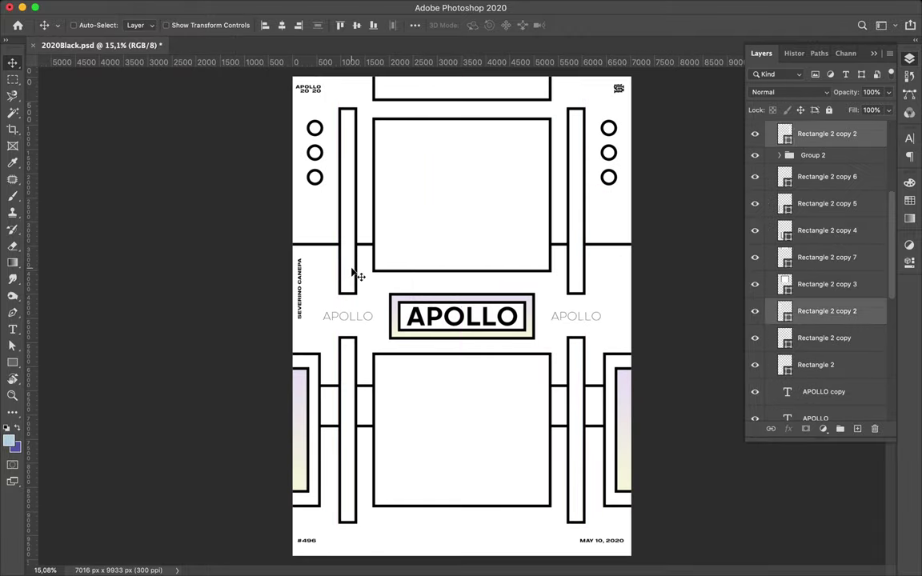
Fill the left and right columns of circles with a pastel gradient.
left_click(414, 25)
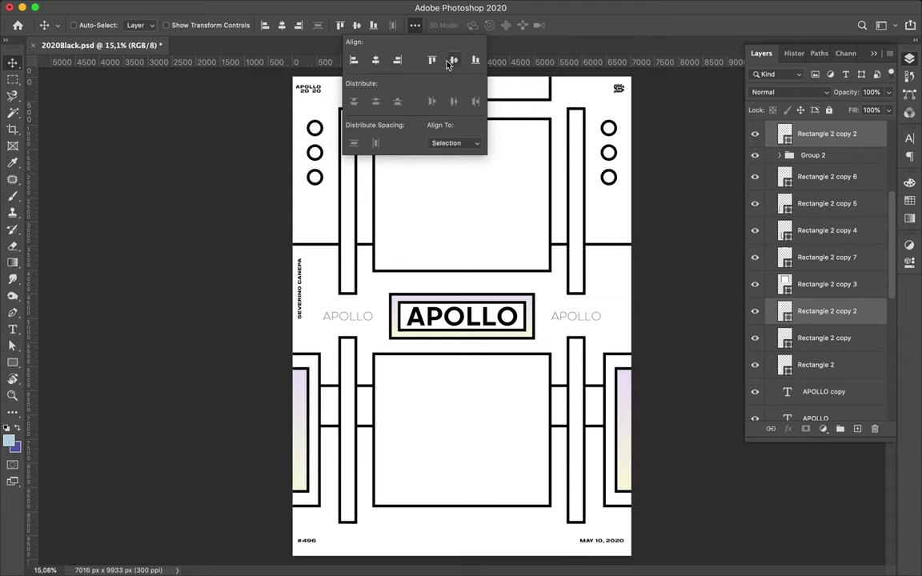
left_click(314, 177, "super")
left_click(190, 25)
left_click(161, 49)
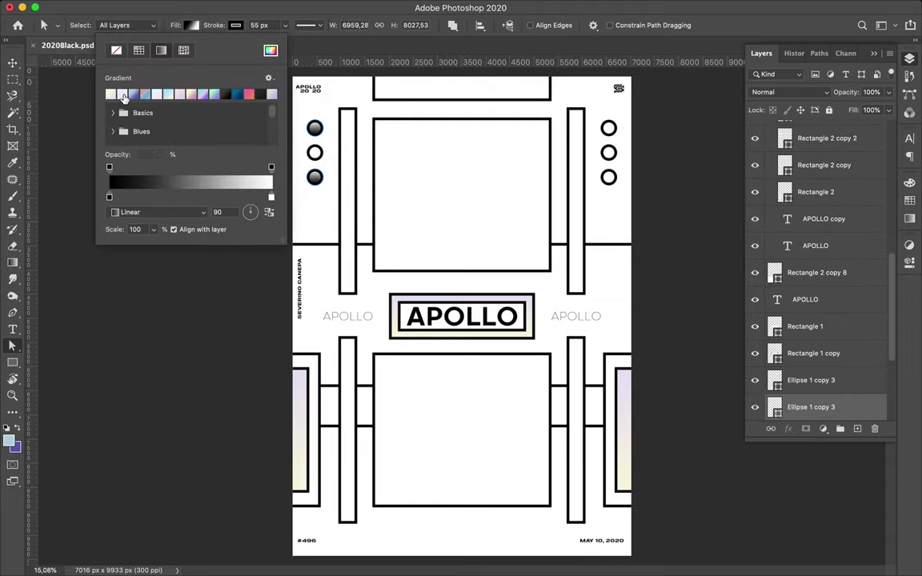
left_click(609, 153, "super")
left_click(190, 25)
left_click(161, 49)
Draw a new rectangle above Layer 0 with a pastel gradient fill.
key("v")
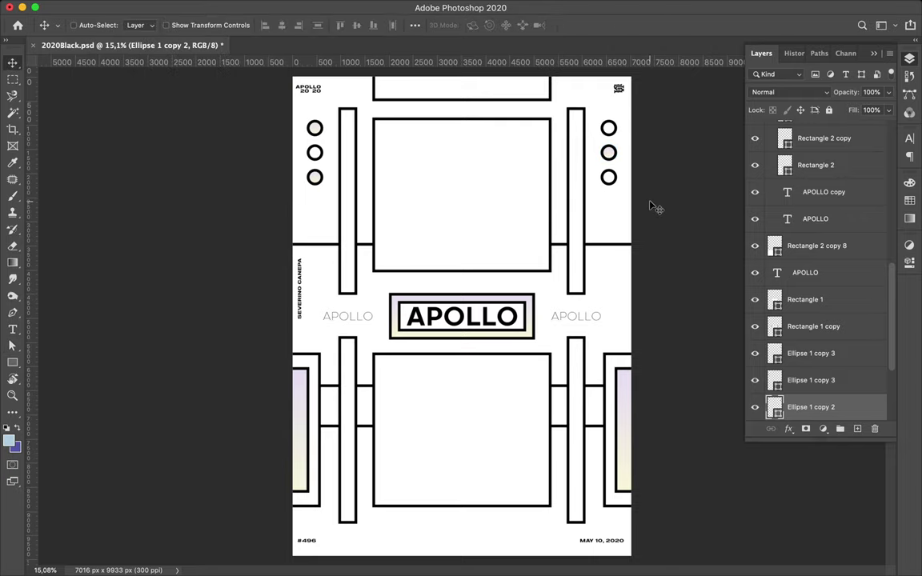
left_click(617, 251, "super")
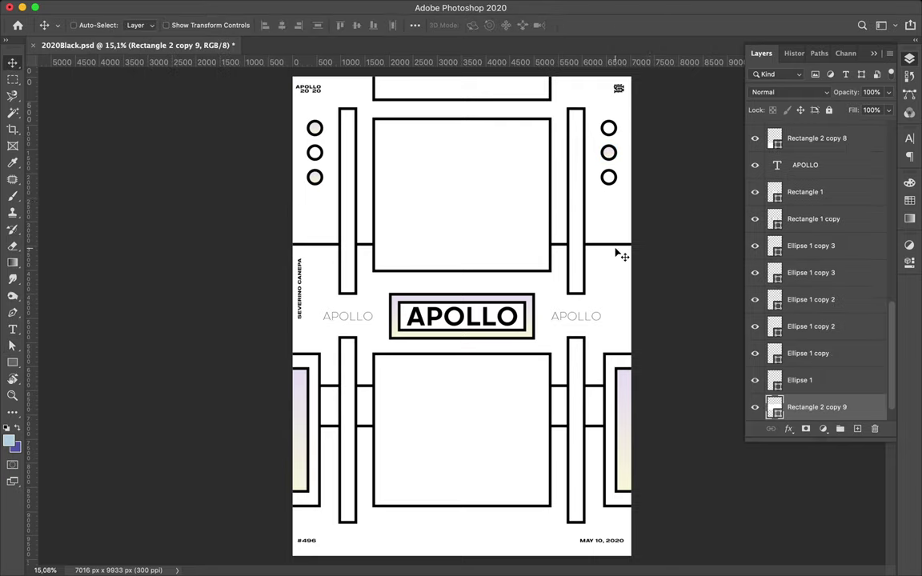
scroll(800, 353, "down", 1)
left_click(825, 408)
key("u")
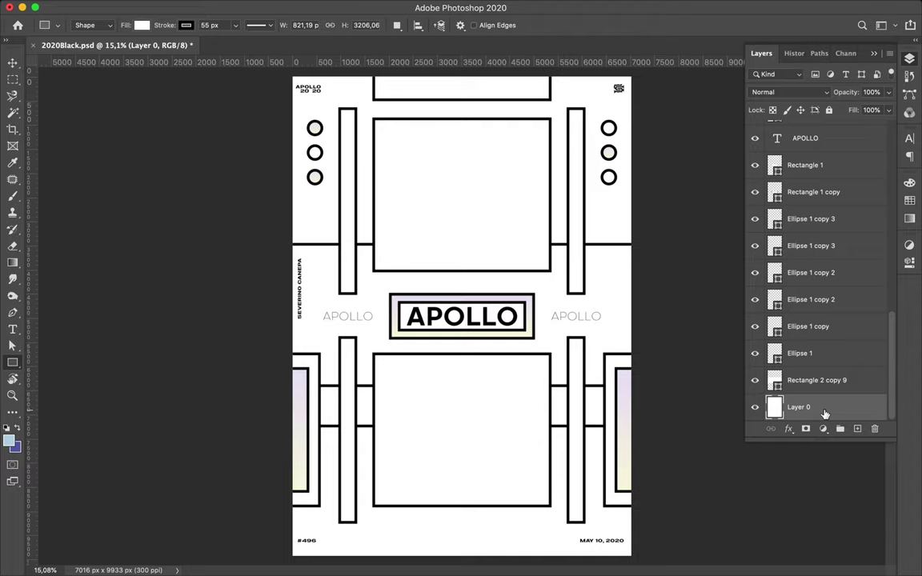
left_click_drag(576, 212, 623, 272)
key("a")
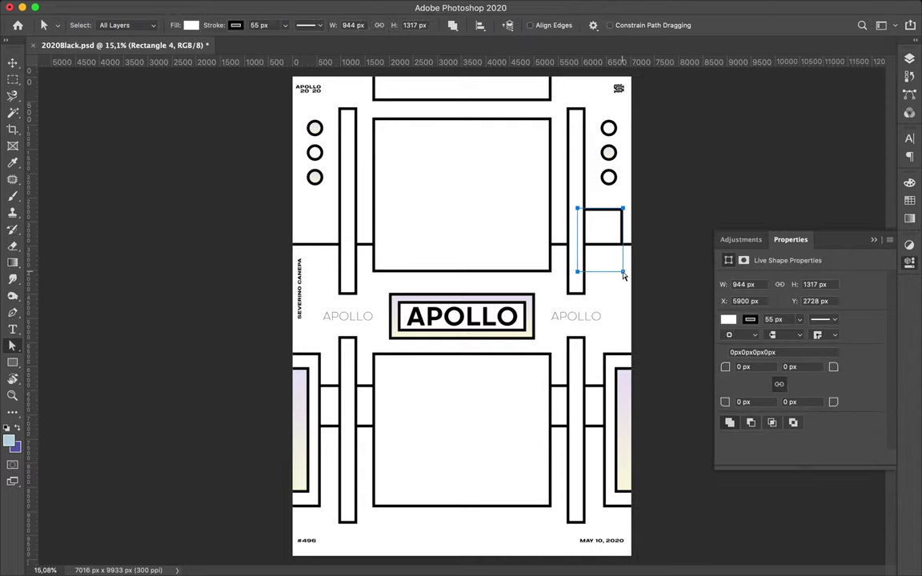
left_click(190, 25)
left_click(161, 51)
Squash the gradient rectangle into a band, keeping only the left copy.
key("ctrl+t")
mouse_move(599, 272)
left_mouse_down()
mouse_move(606, 248)
mouse_move(337, 235)
left_mouse_up()
key("Return")
key("v")
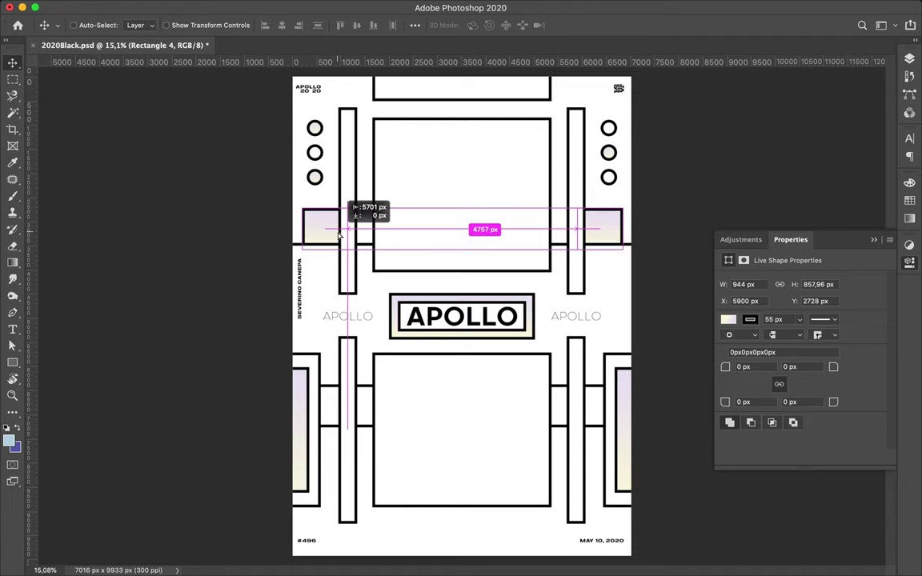
scroll(478, 233, "down", 1)
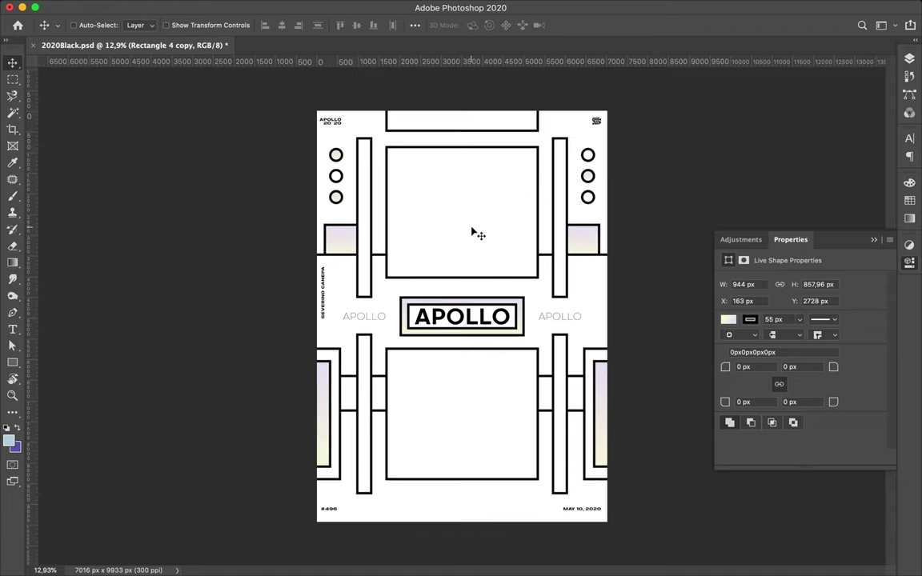
left_click(586, 244, "ctrl")
key("Delete")
Stretch the gradient band across the poster width and centre it horizontally on the canvas.
left_click(336, 249, "ctrl")
key("ctrl+t")
mouse_move(356, 239)
left_mouse_down()
mouse_move(588, 238)
mouse_move(589, 246)
left_mouse_up()
key("Return")
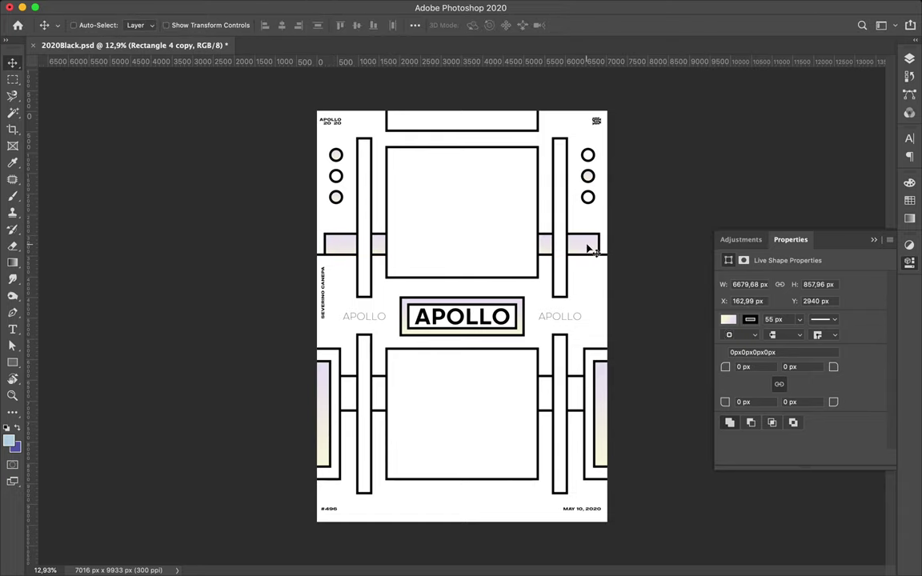
left_click(417, 26)
left_click(454, 142)
left_click(446, 152)
left_click(375, 60)
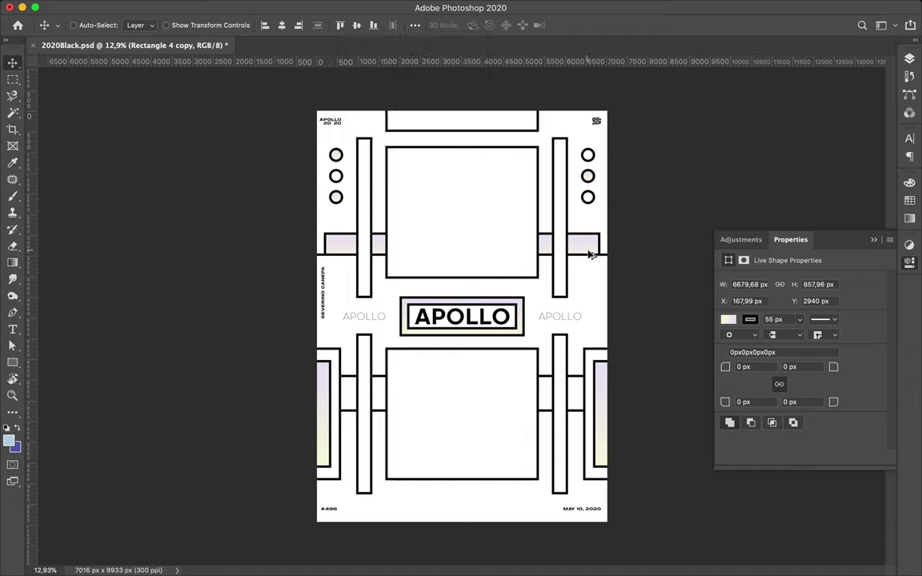
Adjust the upper gradient band's height.
left_click_drag(589, 245, 592, 350)
key("ctrl+z")
key("ctrl+t")
left_click_drag(462, 269, 463, 260)
key("Return")
Copy the band down onto the lower bars and make it thinner.
left_click_drag(390, 265, 340, 400)
key("ctrl+t")
left_click_drag(463, 418, 463, 416)
key("Return")
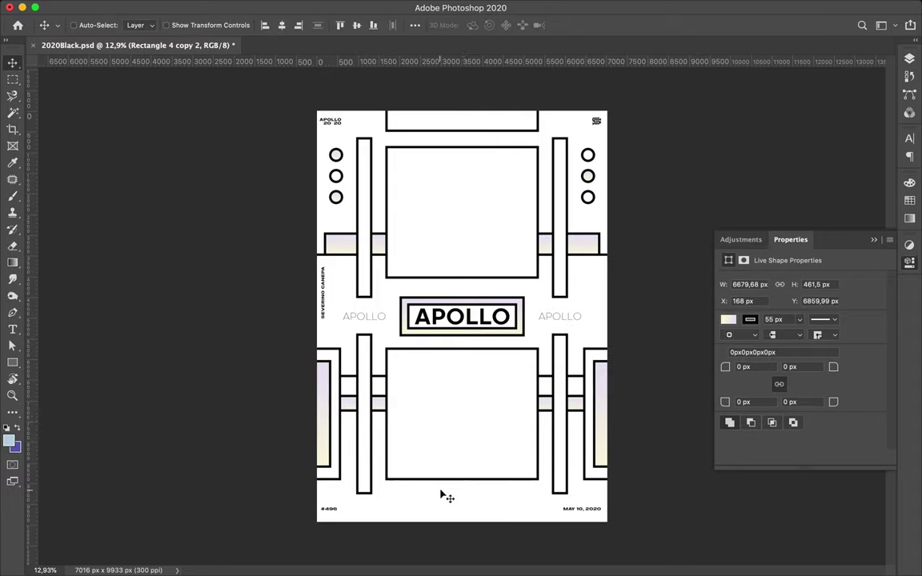
left_click_drag(605, 435, 408, 506)
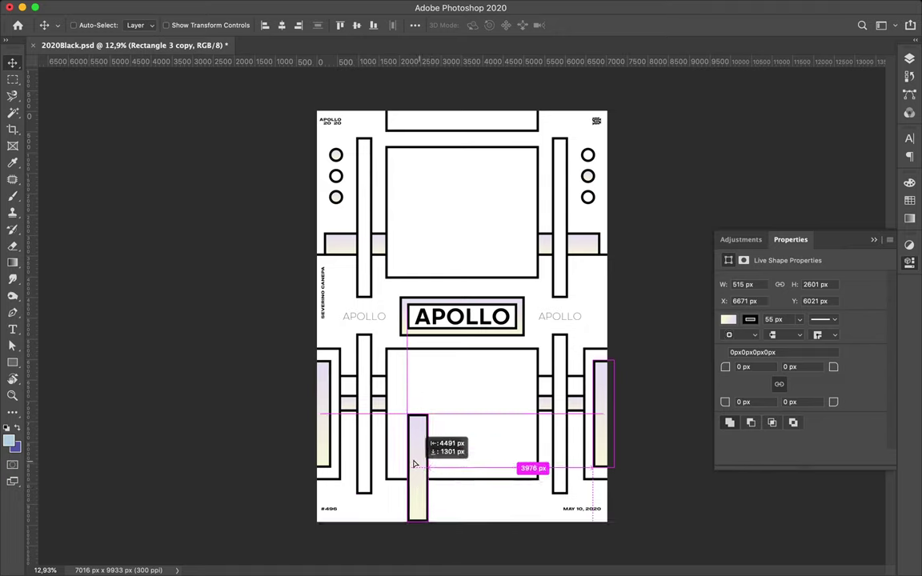
Position two tall gradient bars either side of the bottom centre.
left_click_drag(408, 507, 516, 501)
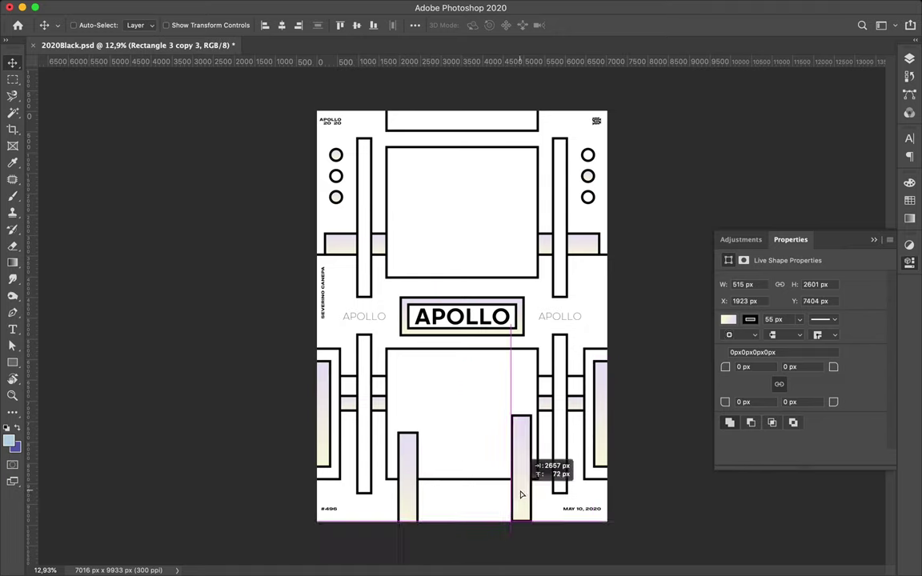
left_click_drag(417, 465, 422, 443)
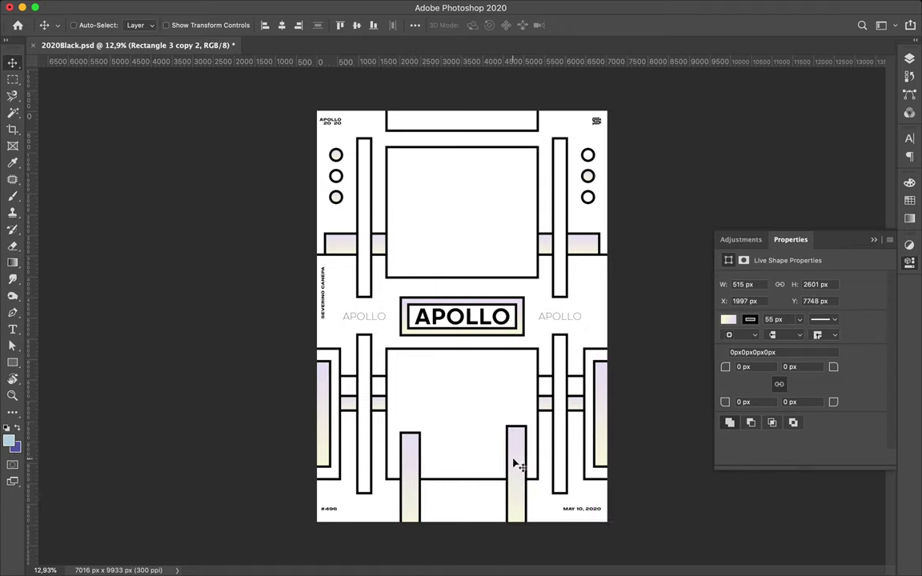
left_click_drag(514, 462, 515, 469)
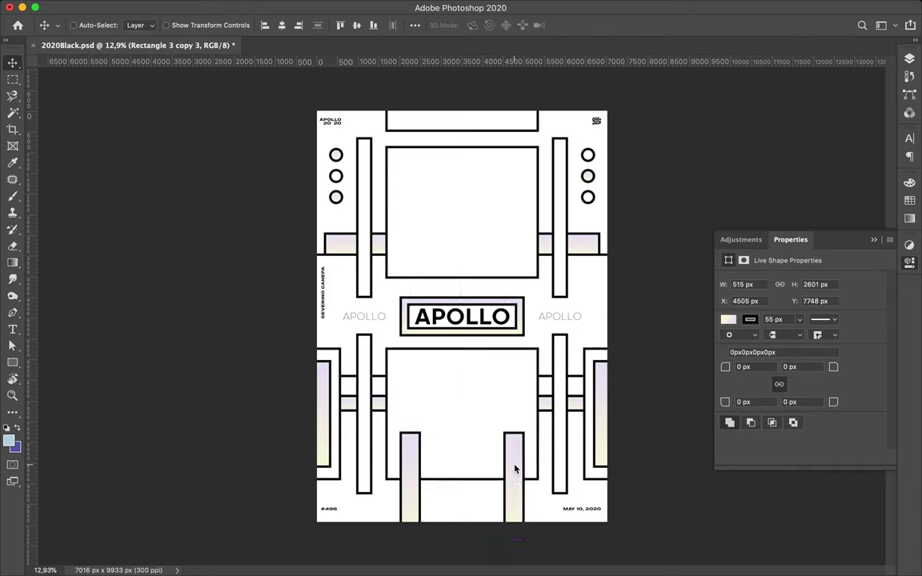
Stretch both bottom gradient bars upward to meet the lower frame.
left_click(410, 469, "shift")
key("ctrl+t")
left_click_drag(462, 432, 462, 410)
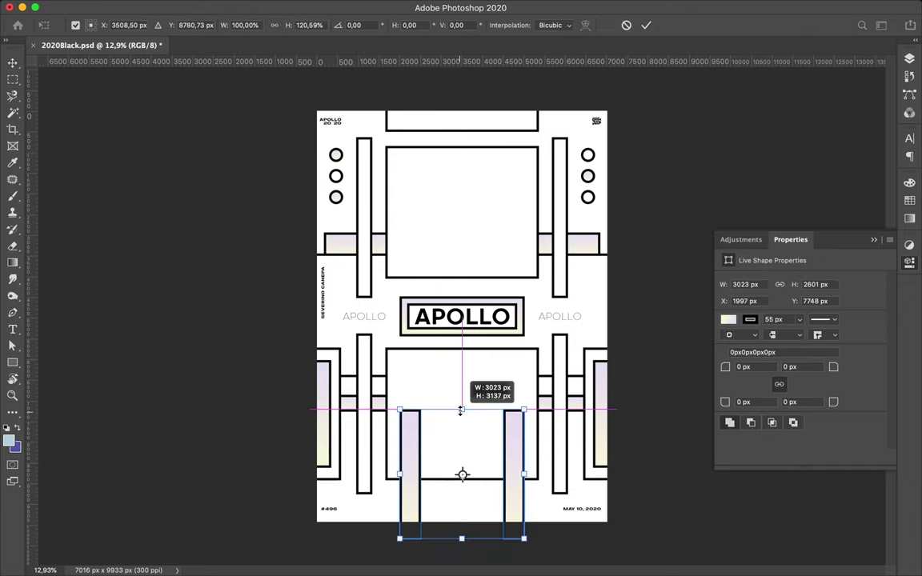
key("Return")
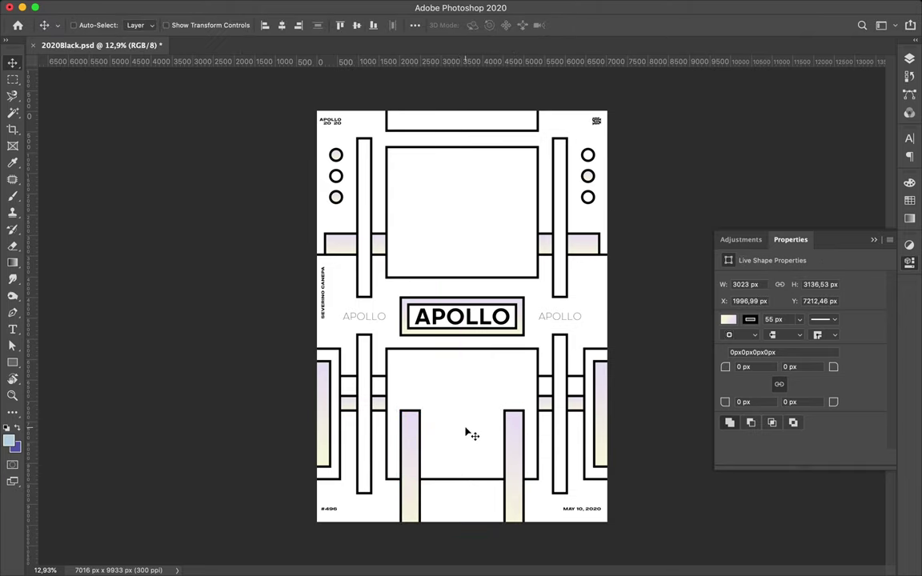
left_click(324, 318)
Set the selected corner and side text labels to Grold ExtraBold at 115 px.
left_click(329, 509, "shift")
left_click(330, 120, "shift")
left_click(911, 139)
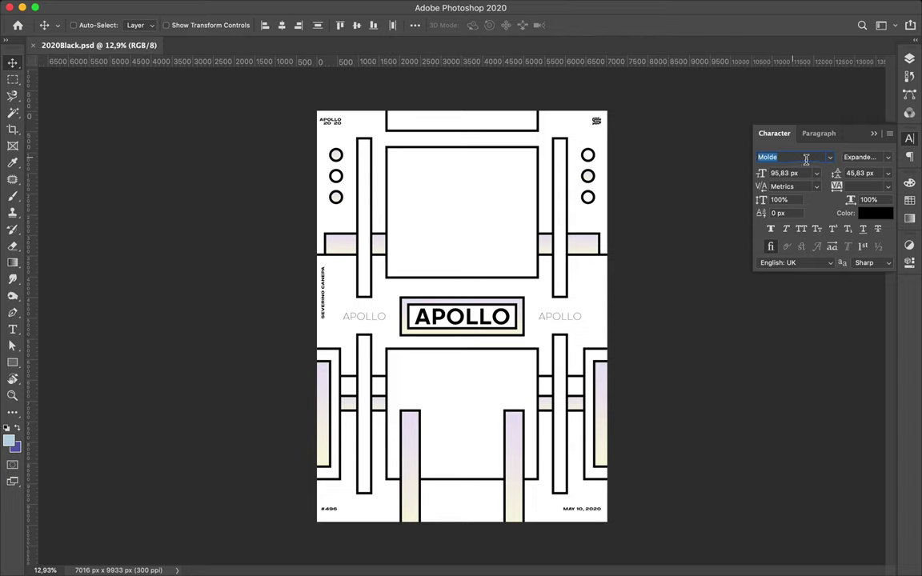
type("grold")
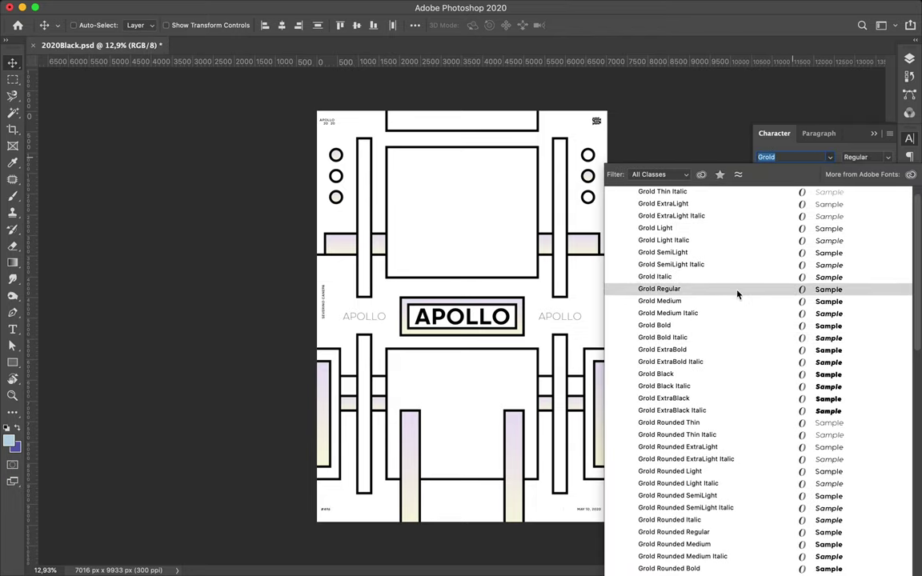
left_click(730, 349)
key("Tab")
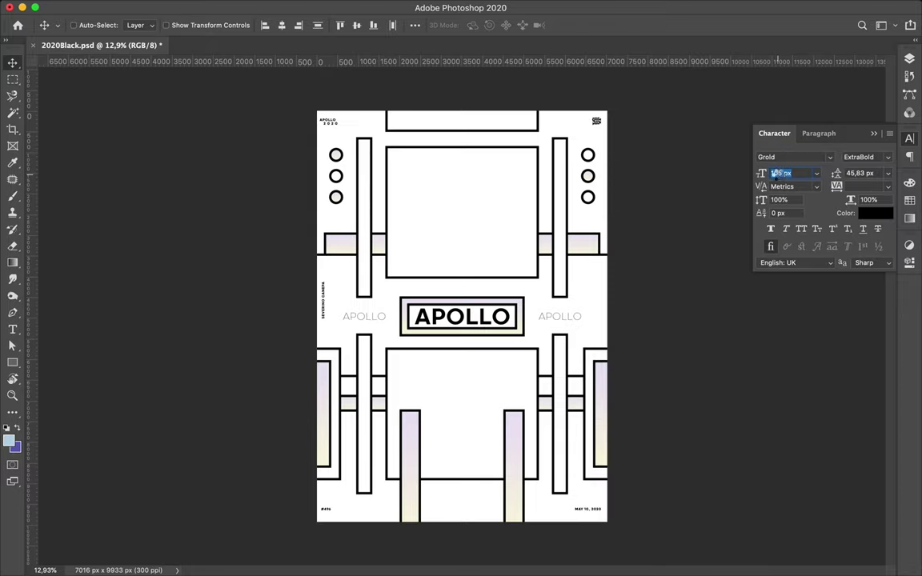
scroll(370, 119, "up", 5)
scroll(370, 119, "up", 1)
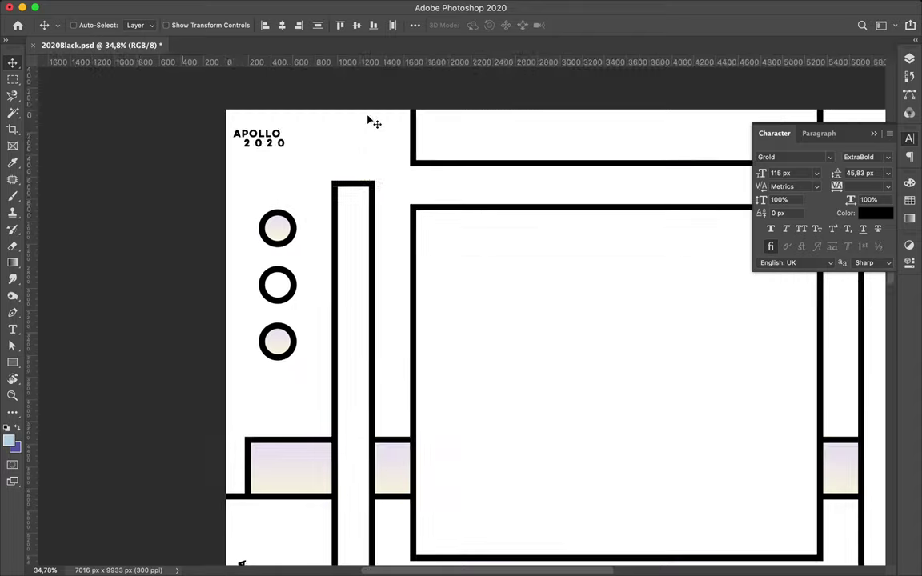
Give 2020 zero tracking, rotate it -90°, and place it under APOLLO.
left_click(264, 147)
left_click(866, 187)
type("0")
key("Return")
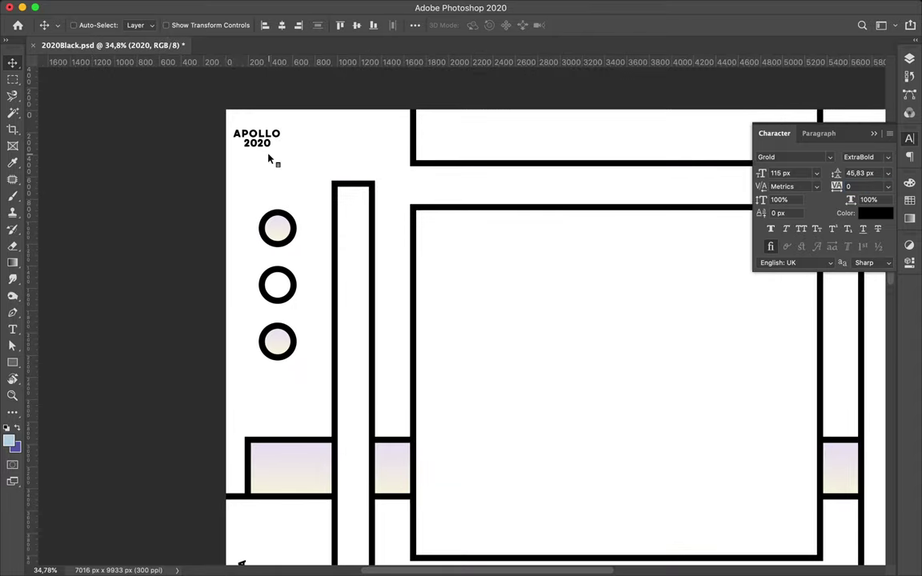
key("ctrl+t")
left_click_drag(289, 124, 236, 110)
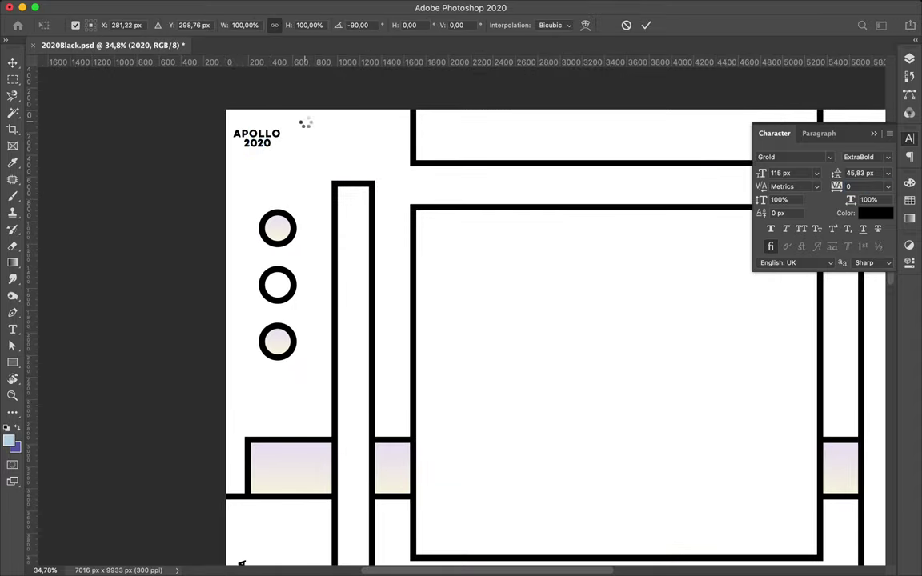
key("Return")
left_click_drag(302, 128, 282, 148)
Change the side APOLLO labels from Grold Thin to ExtraLight.
scroll(289, 148, "down", 10)
scroll(299, 148, "down", 10)
scroll(298, 148, "down", 10)
scroll(299, 149, "right", 10)
key("ctrl+0")
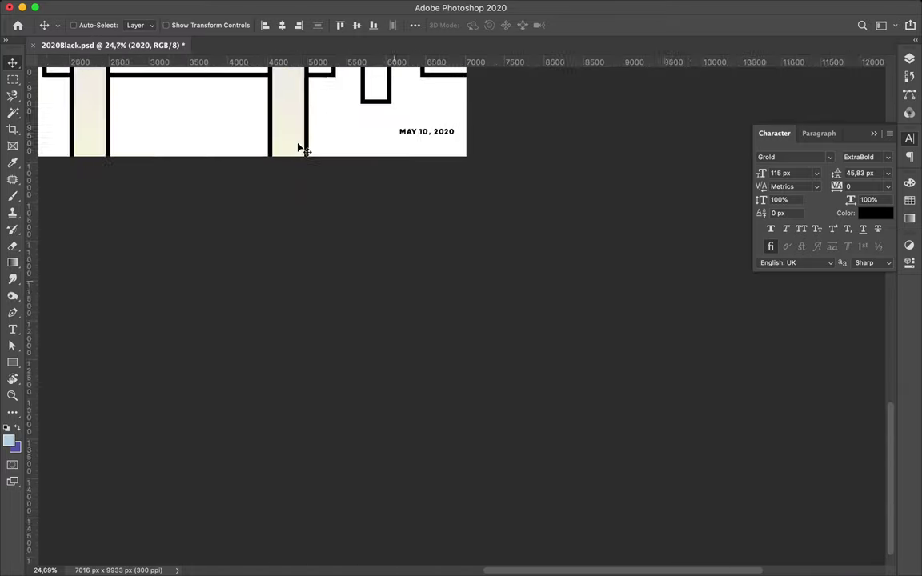
scroll(352, 304, "up", 5)
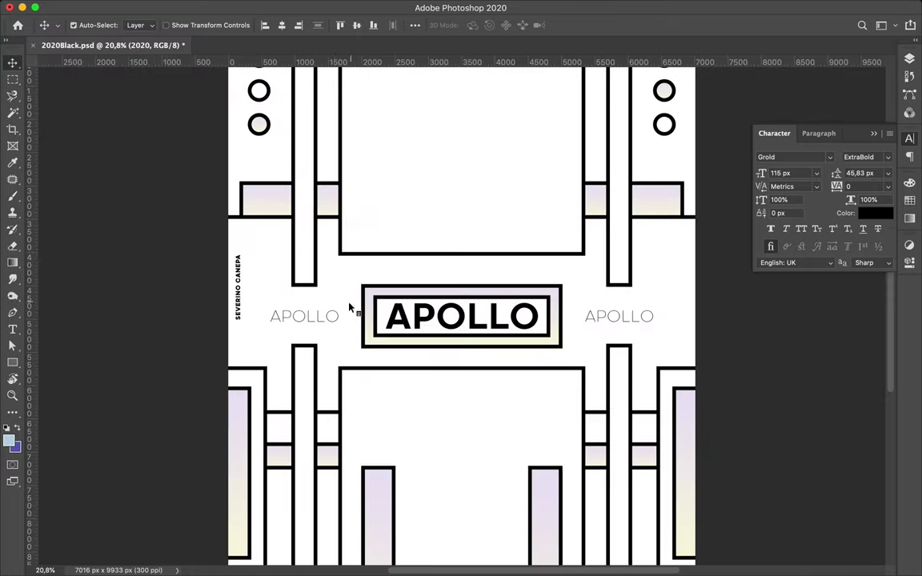
left_click(861, 156)
key("Down")
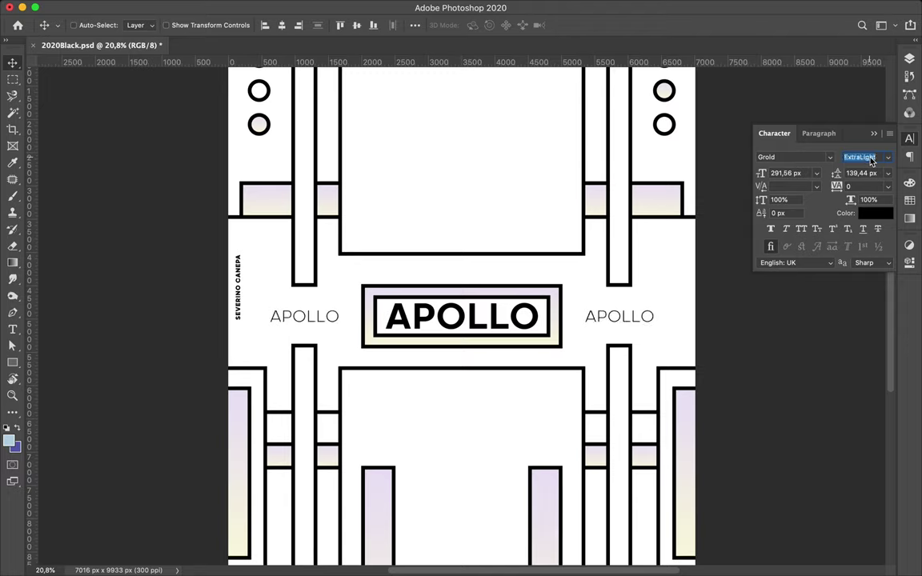
Duplicate the vertical bar above the left label.
left_click(305, 256, "ctrl")
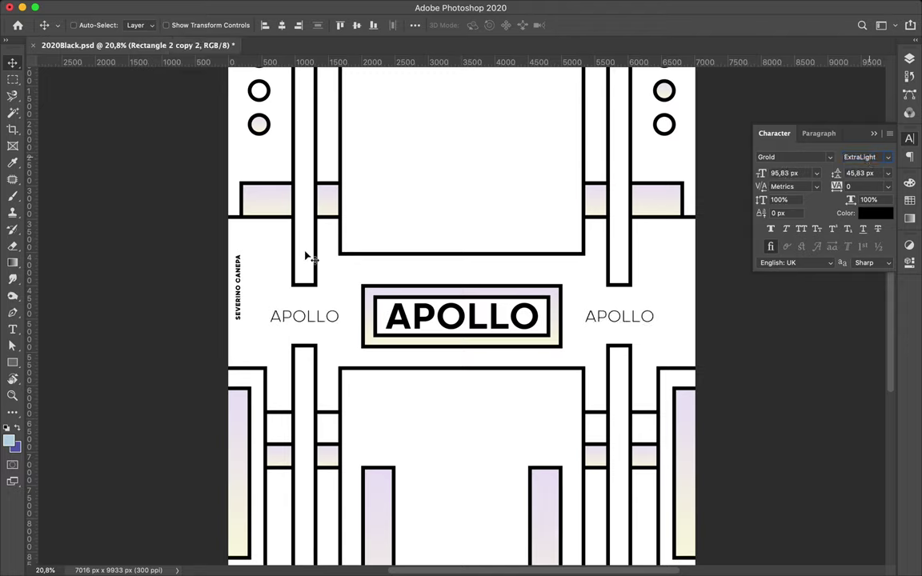
key("ctrl+j")
key("a")
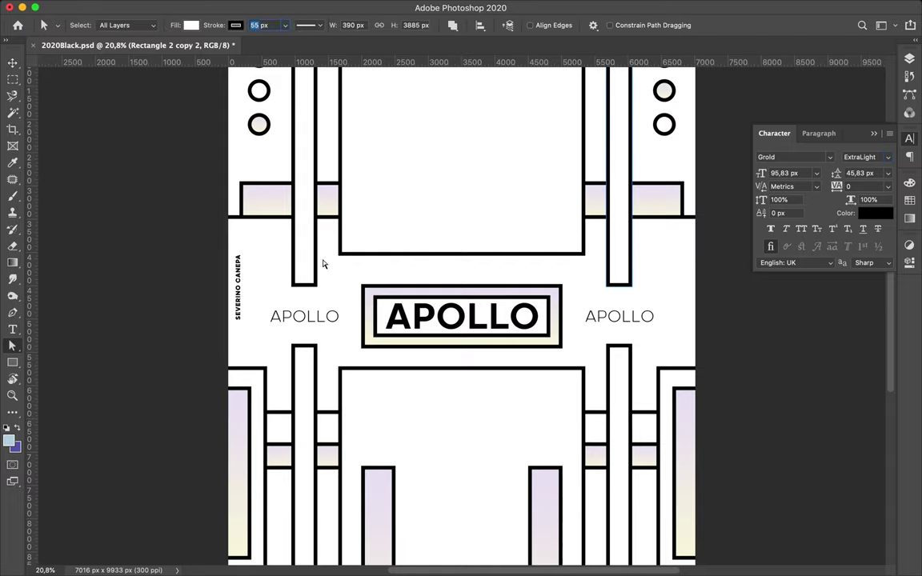
Draw a short black horizontal rule above the left APOLLO label, positioned just under the vertical bars.
key("p")
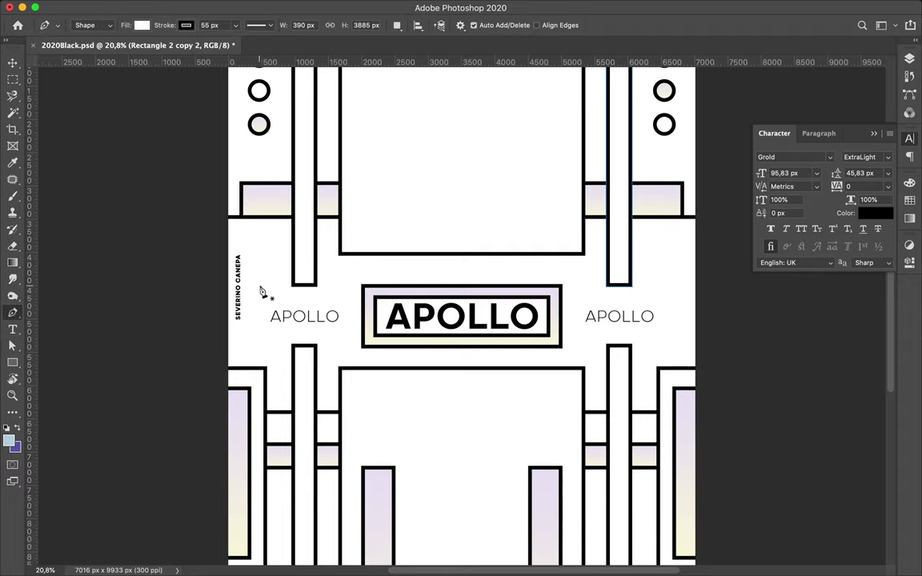
left_click(262, 285)
left_click(341, 285)
key("a")
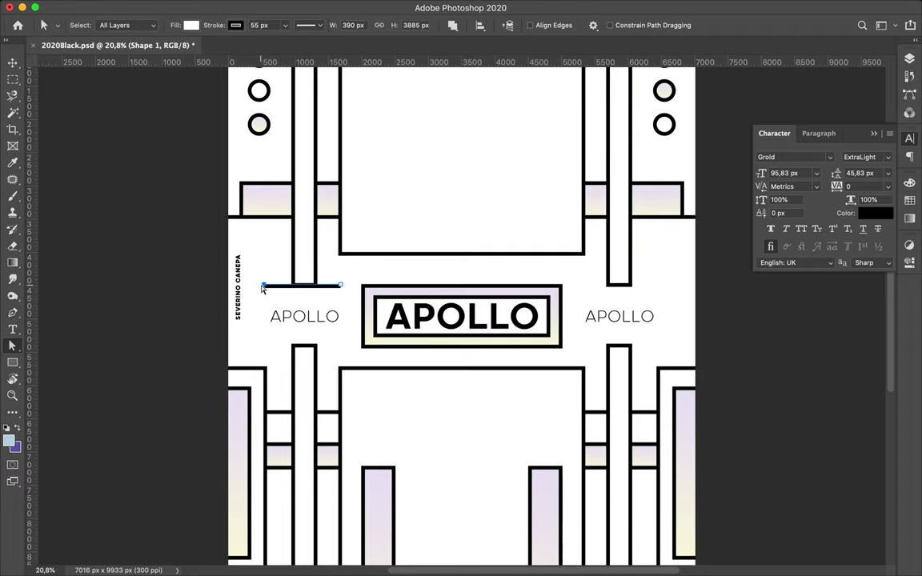
scroll(262, 289, "up", 5)
scroll(320, 300, "left", 3)
key("v")
left_click_drag(344, 309, 338, 296)
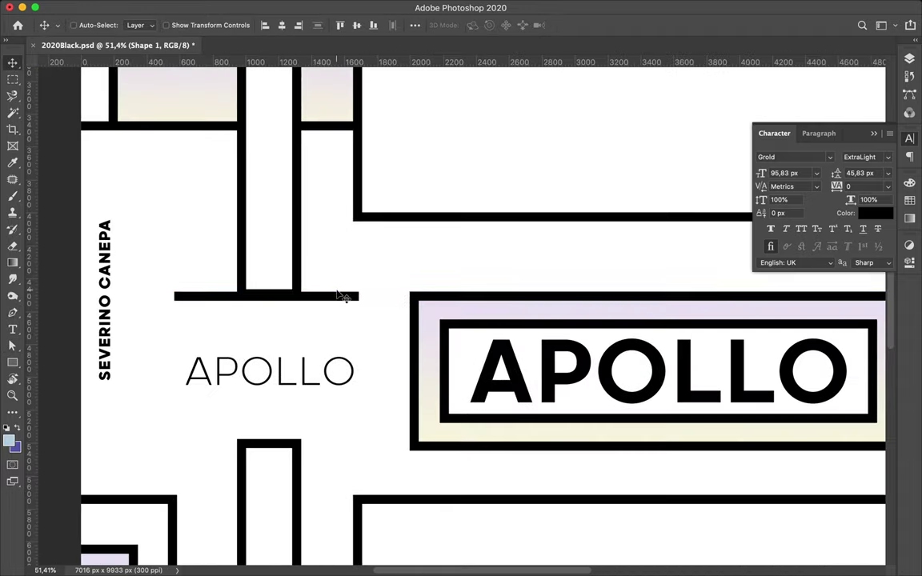
Stretch the vertical bar above so its end meets the new rule.
scroll(338, 296, "up", 3)
left_click(208, 263, "ctrl")
key("ctrl+t")
left_click_drag(165, 287, 165, 282)
key("Return")
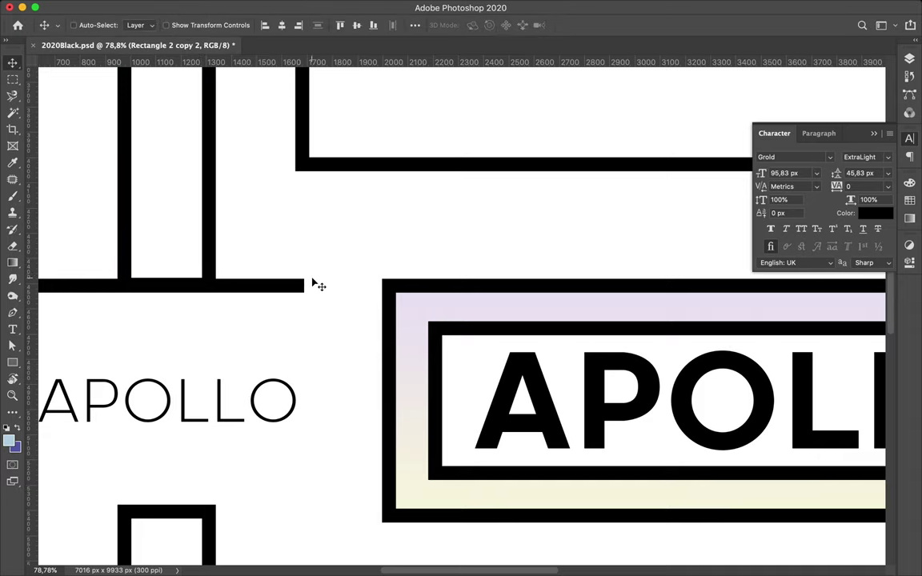
Alt-drag a copy of the rule below the left label, then copy both rules to the right APOLLO.
scroll(319, 286, "down", 3)
left_click(362, 303, "ctrl")
left_click_drag(361, 303, 378, 418)
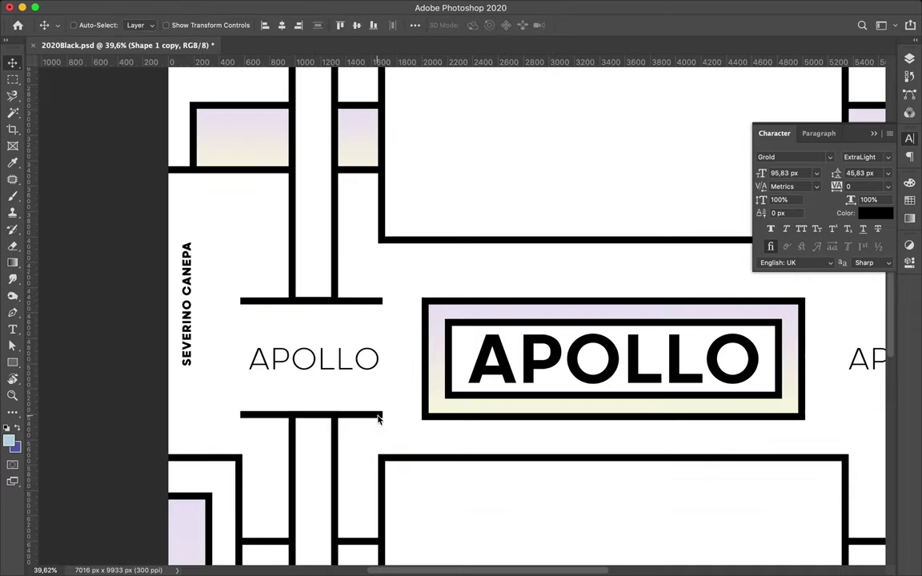
scroll(378, 418, "down", 3)
left_click_drag(237, 337, 582, 337)
scroll(522, 426, "down", 1)
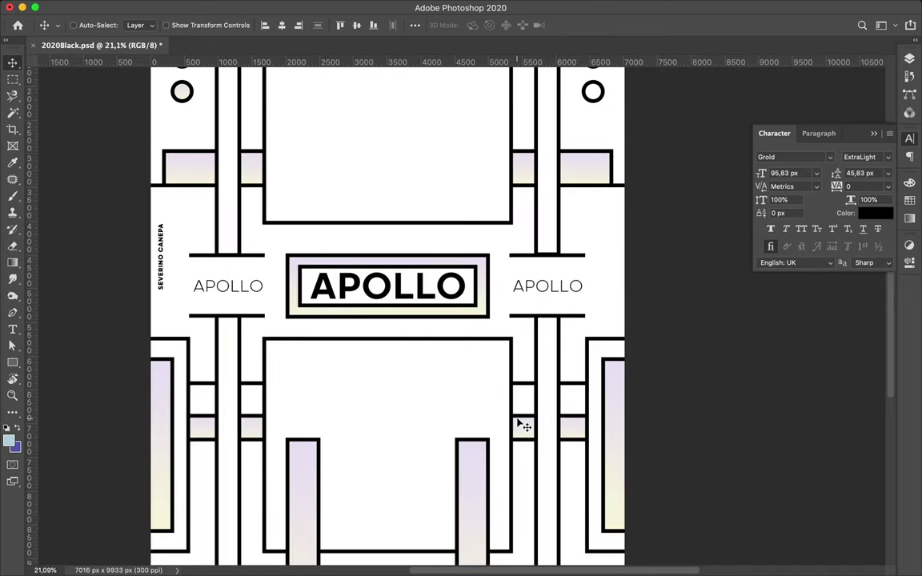
scroll(340, 310, "up", 3)
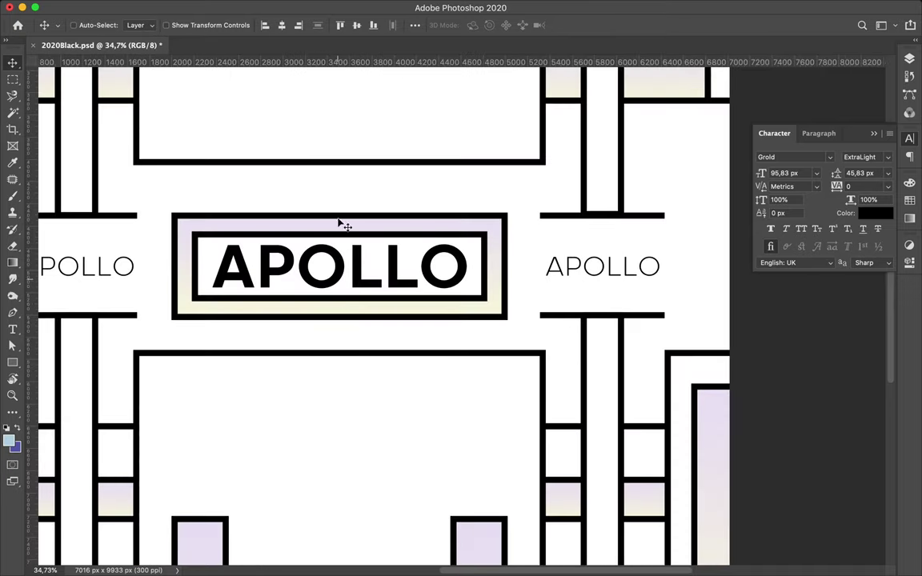
Align the lower left and right rules to a ruler guide near 2833 px, then remove the guide.
key("a")
scroll(136, 320, "left", 3)
left_click_drag(163, 322, 165, 324)
left_click_drag(641, 308, 765, 336)
left_click_drag(564, 62, 567, 321)
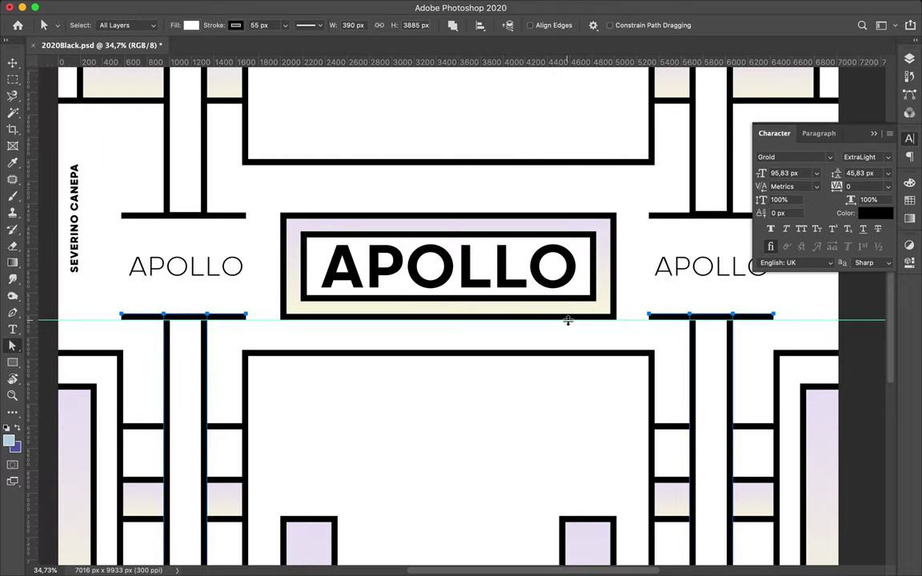
key("v")
left_click_drag(629, 321, 544, 32)
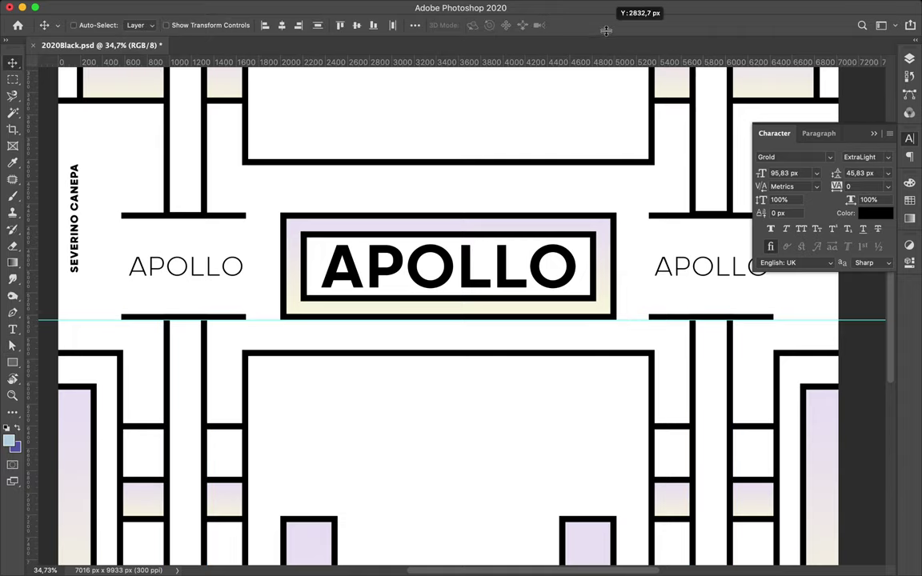
key("super+0")
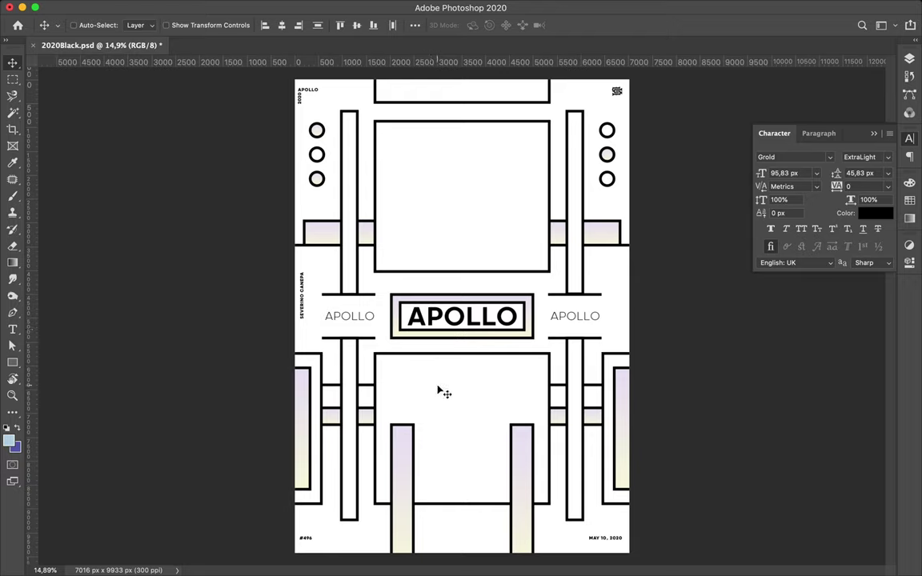
key("m")
key("v")
mouse_move(428, 367)
left_mouse_down()
mouse_move(436, 376)
mouse_move(423, 368)
left_mouse_up()
key("ctrl+t")
left_click_drag(448, 502, 499, 489)
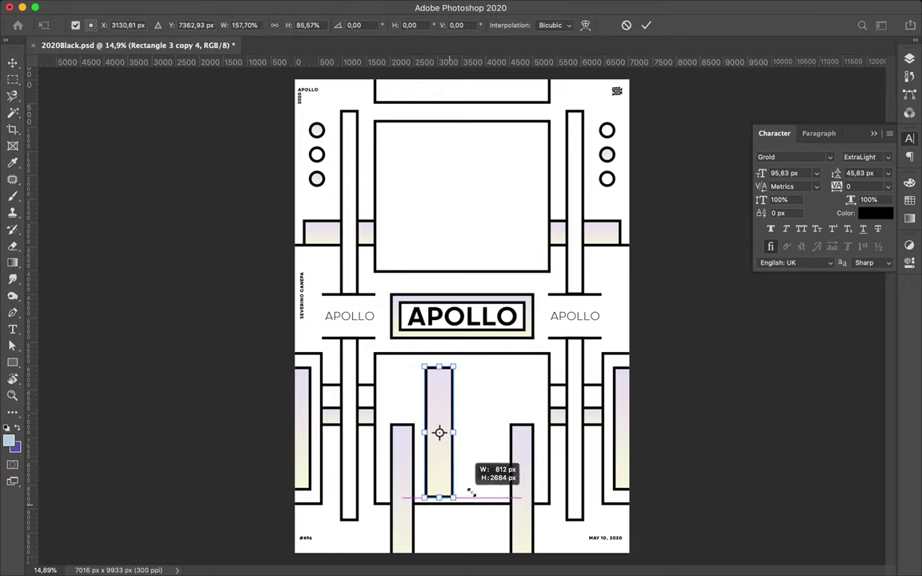
key("Return")
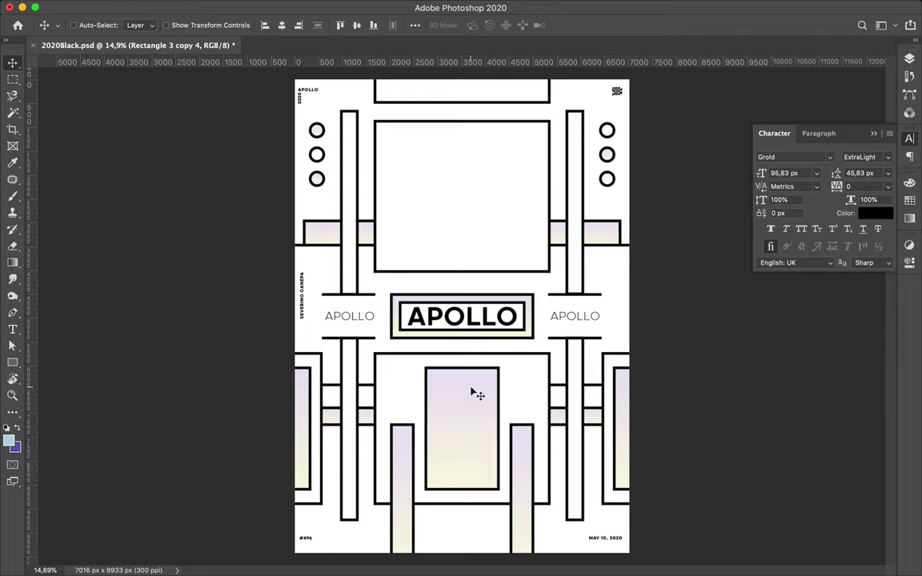
key("ctrl+t")
mouse_move(462, 368)
left_mouse_down()
mouse_move(463, 460)
mouse_move(482, 439)
left_mouse_up()
key("Return")
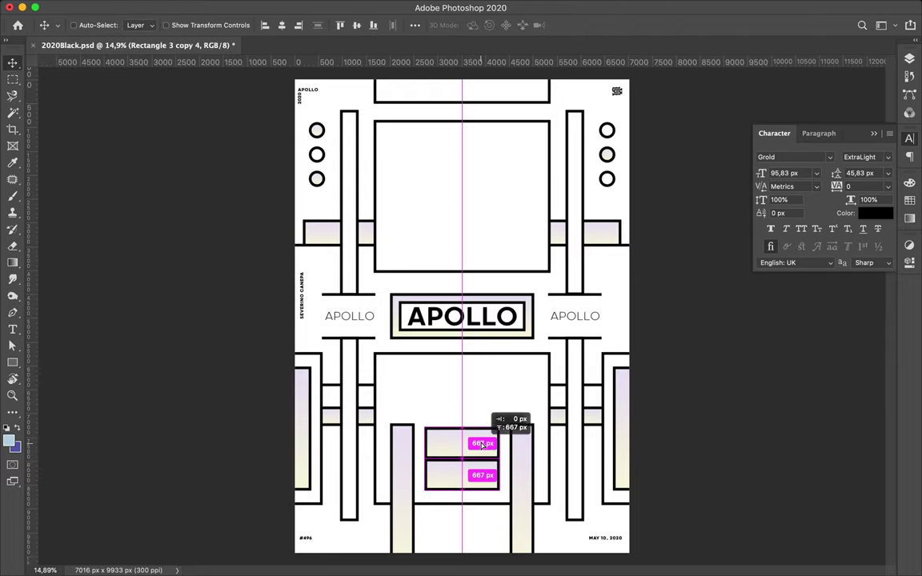
mouse_move(476, 484)
left_mouse_down()
mouse_move(481, 409)
mouse_move(473, 396)
left_mouse_up()
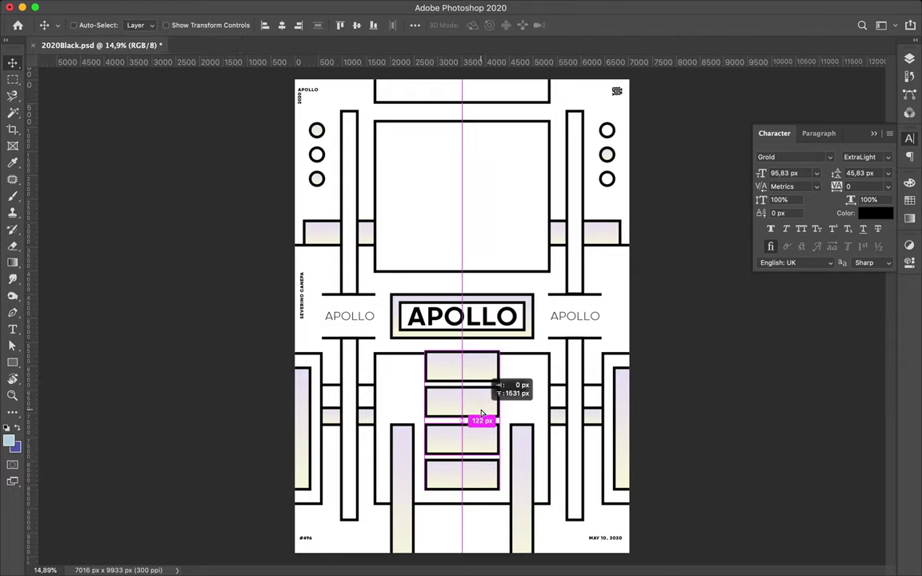
key("ctrl+z")
key("ctrl+z")
key("shift+Down")
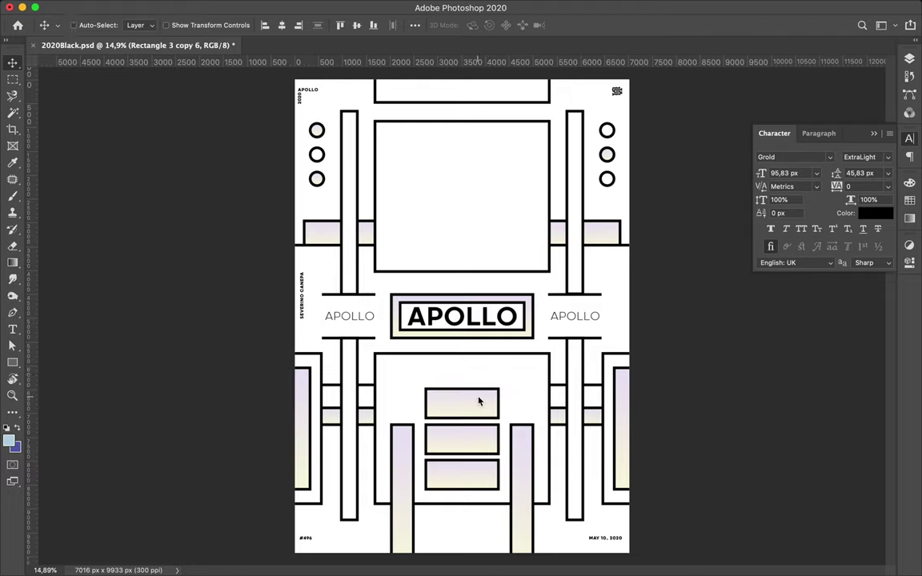
key("ctrl+z")
key("ctrl+z")
key("ctrl+z")
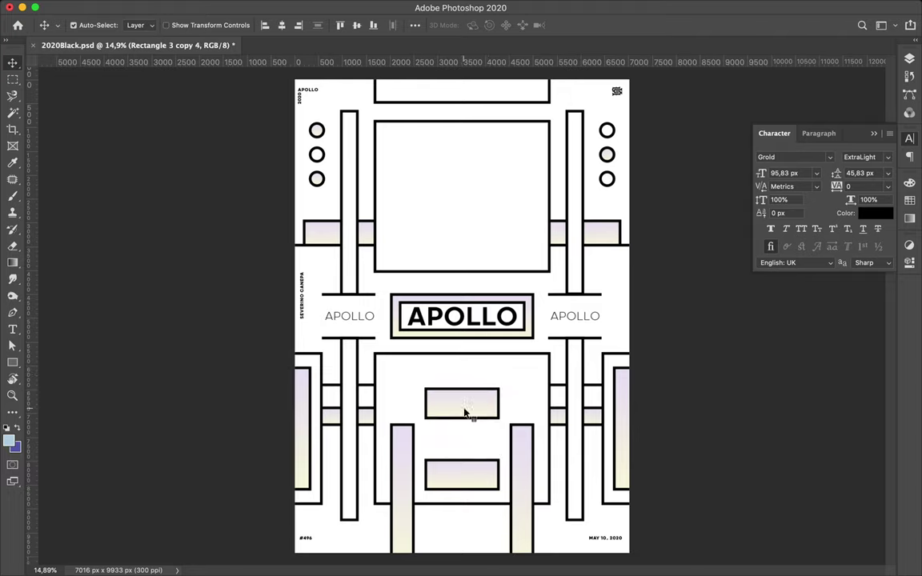
key("ctrl+z")
key("ctrl+z")
key("ctrl+z")
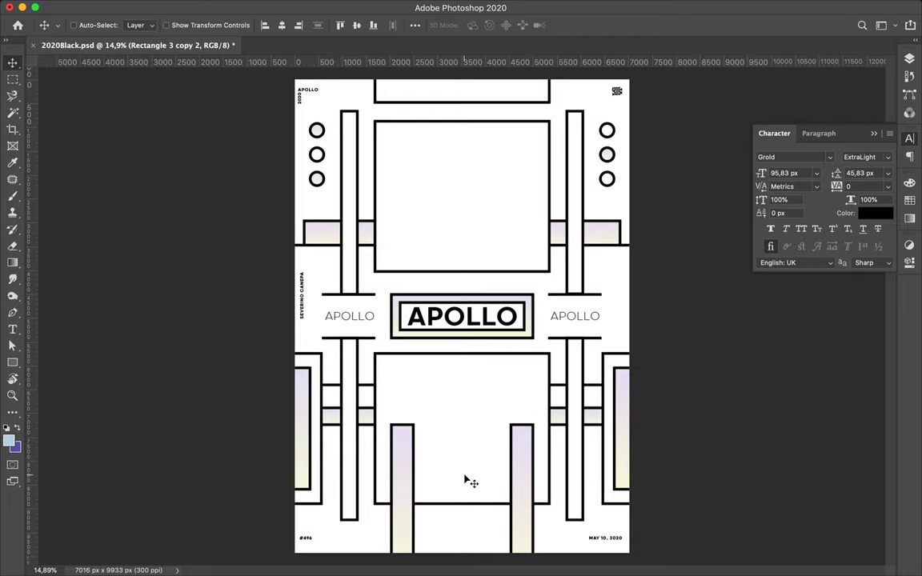